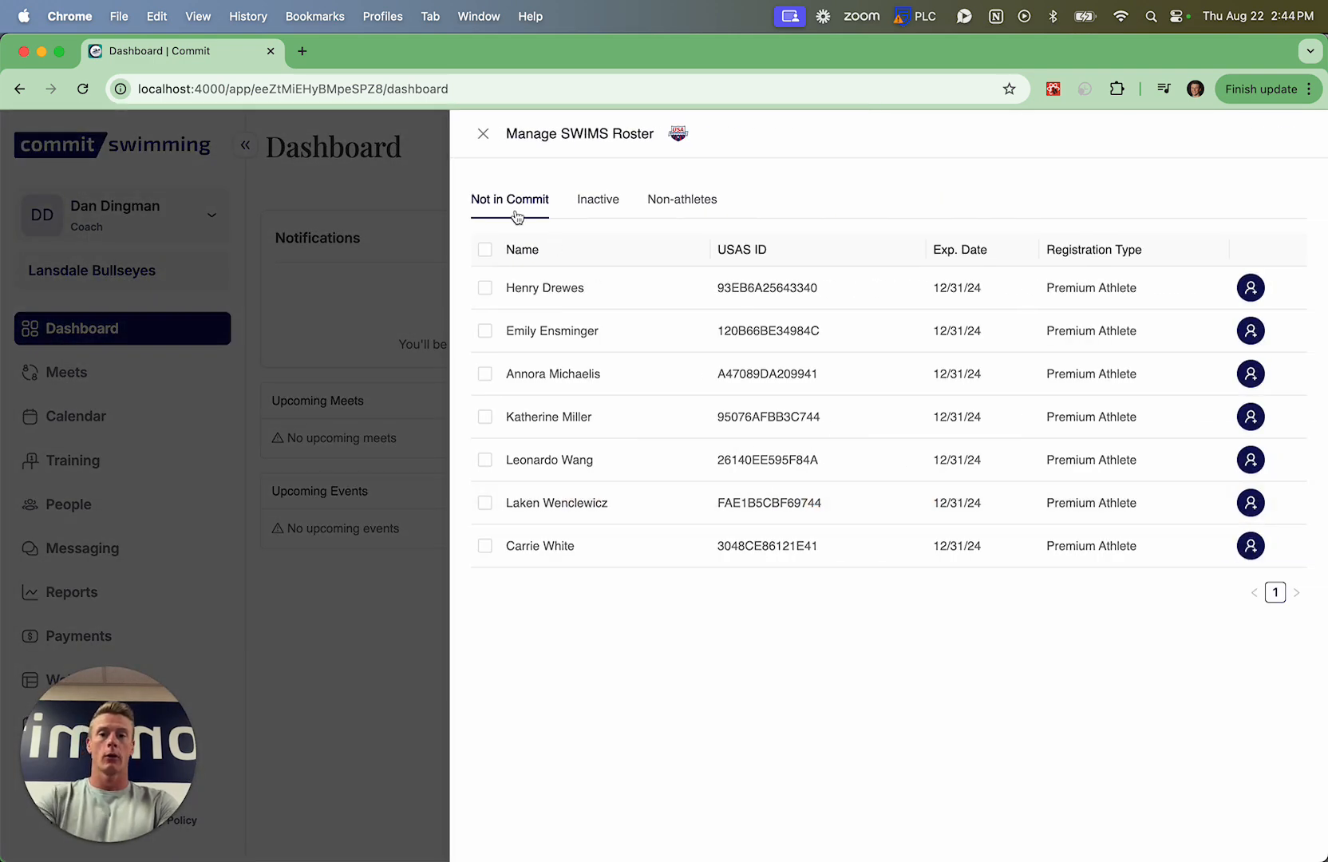
Review the inactive and non-athlete members in the SWIMS roster and return to the members not in Commit
click(596, 200)
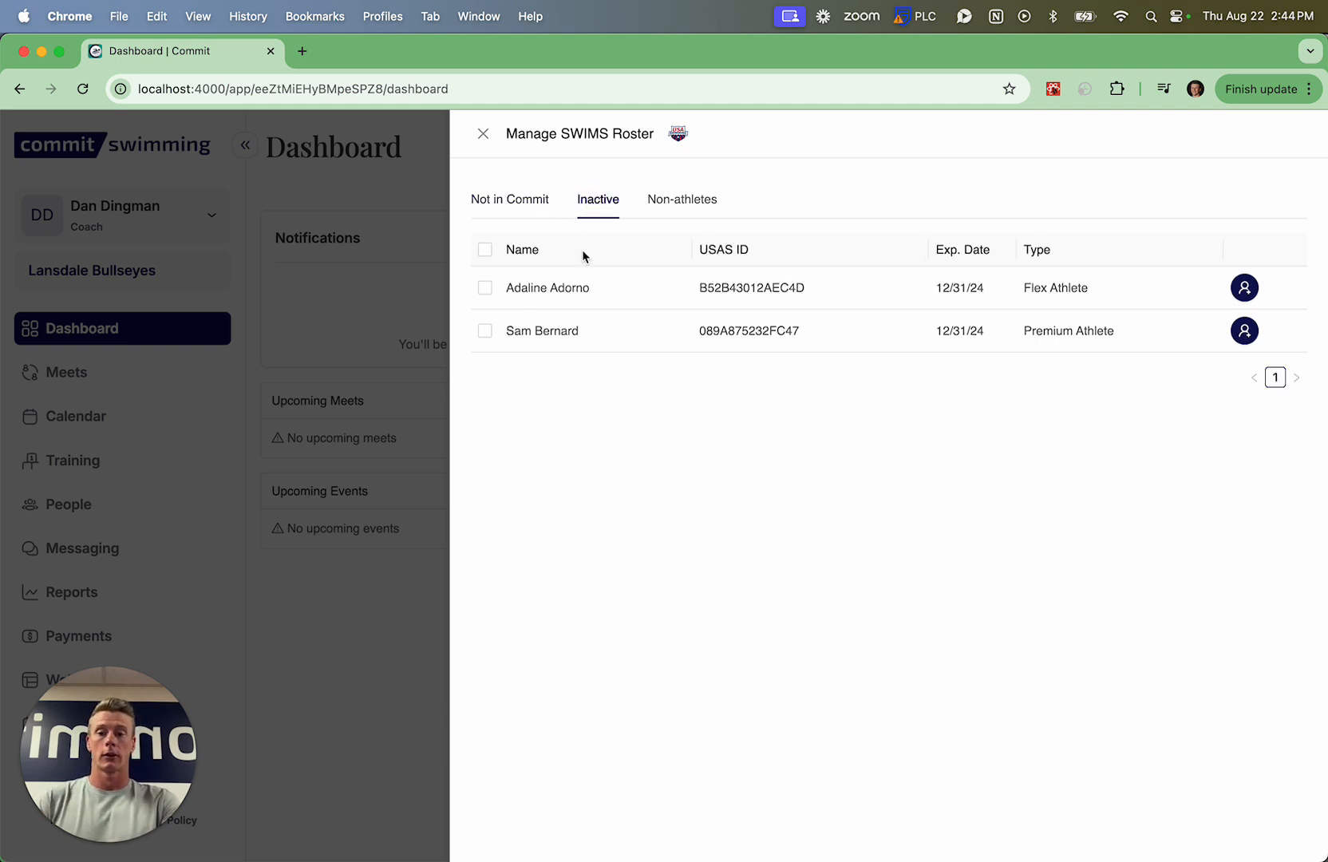
click(682, 202)
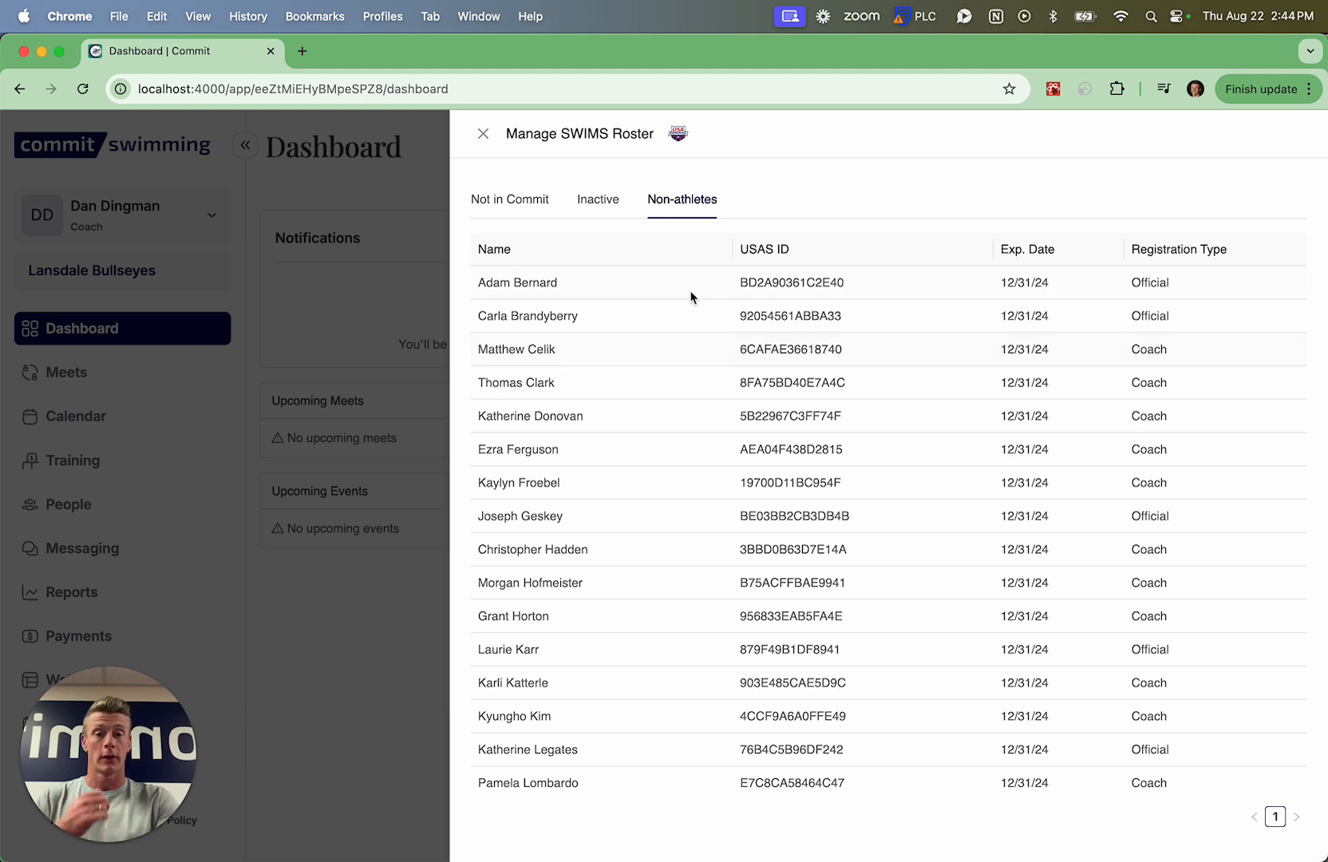
click(502, 198)
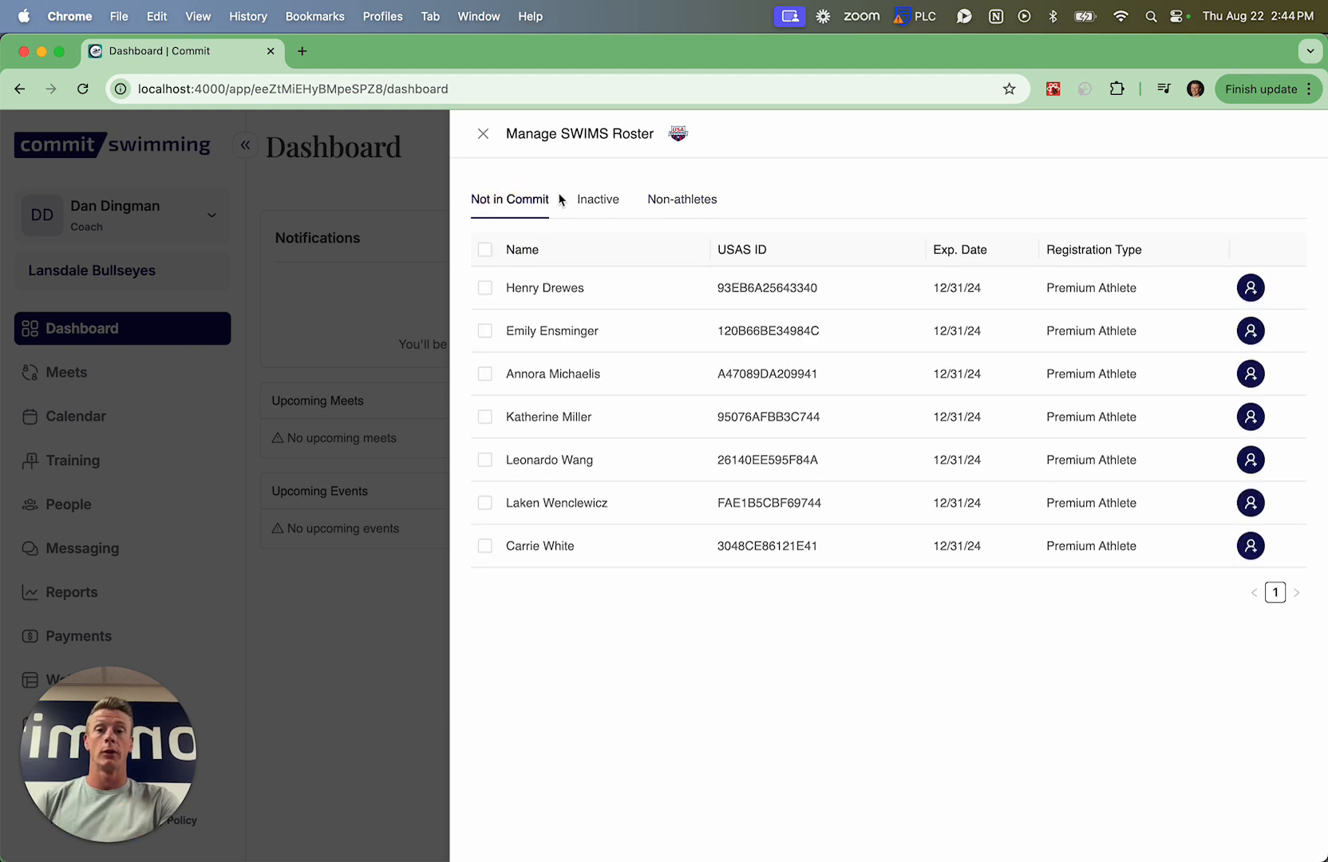
Add the first two swimmers listed as not in Commit to the Commit roster and dismiss the notification
click(484, 287)
click(484, 346)
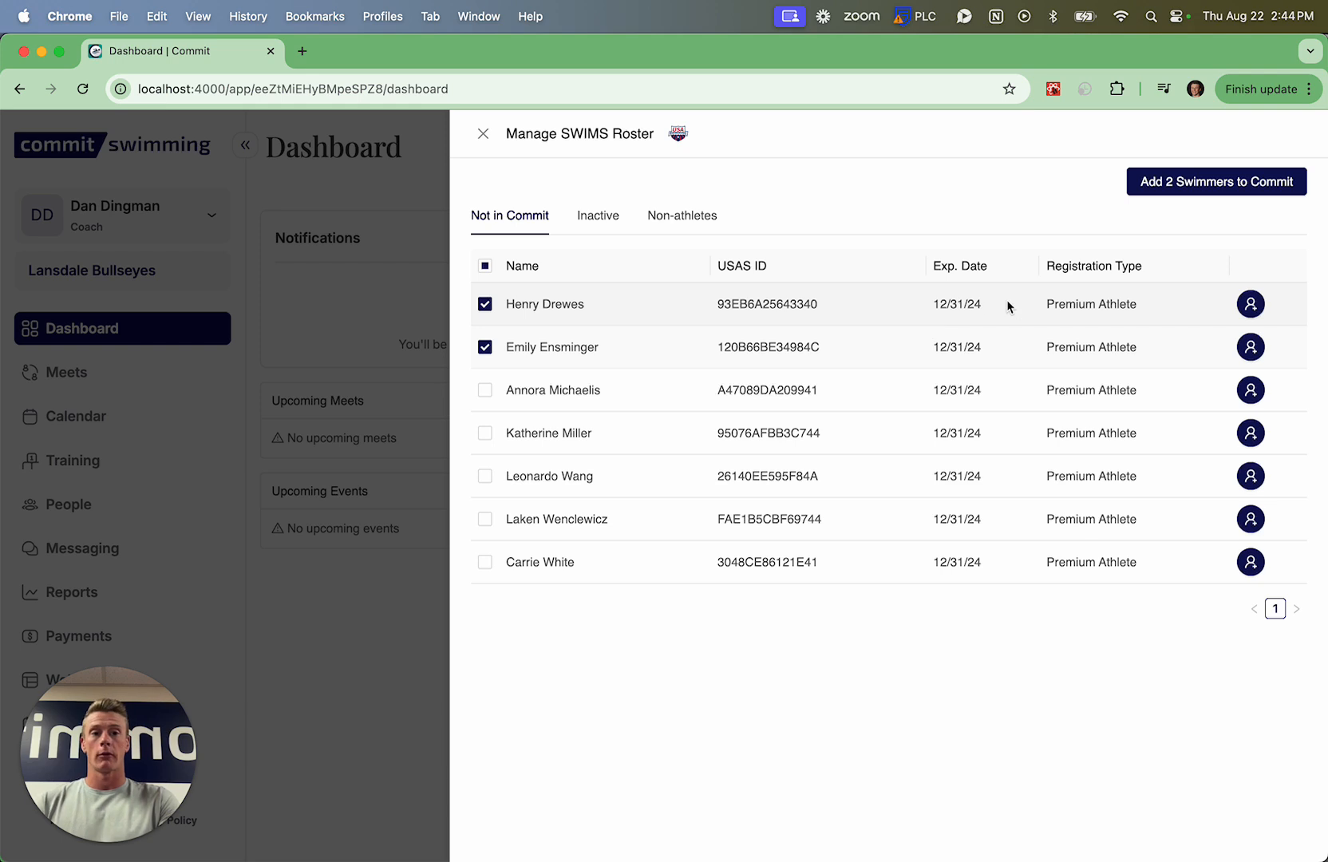
click(1217, 185)
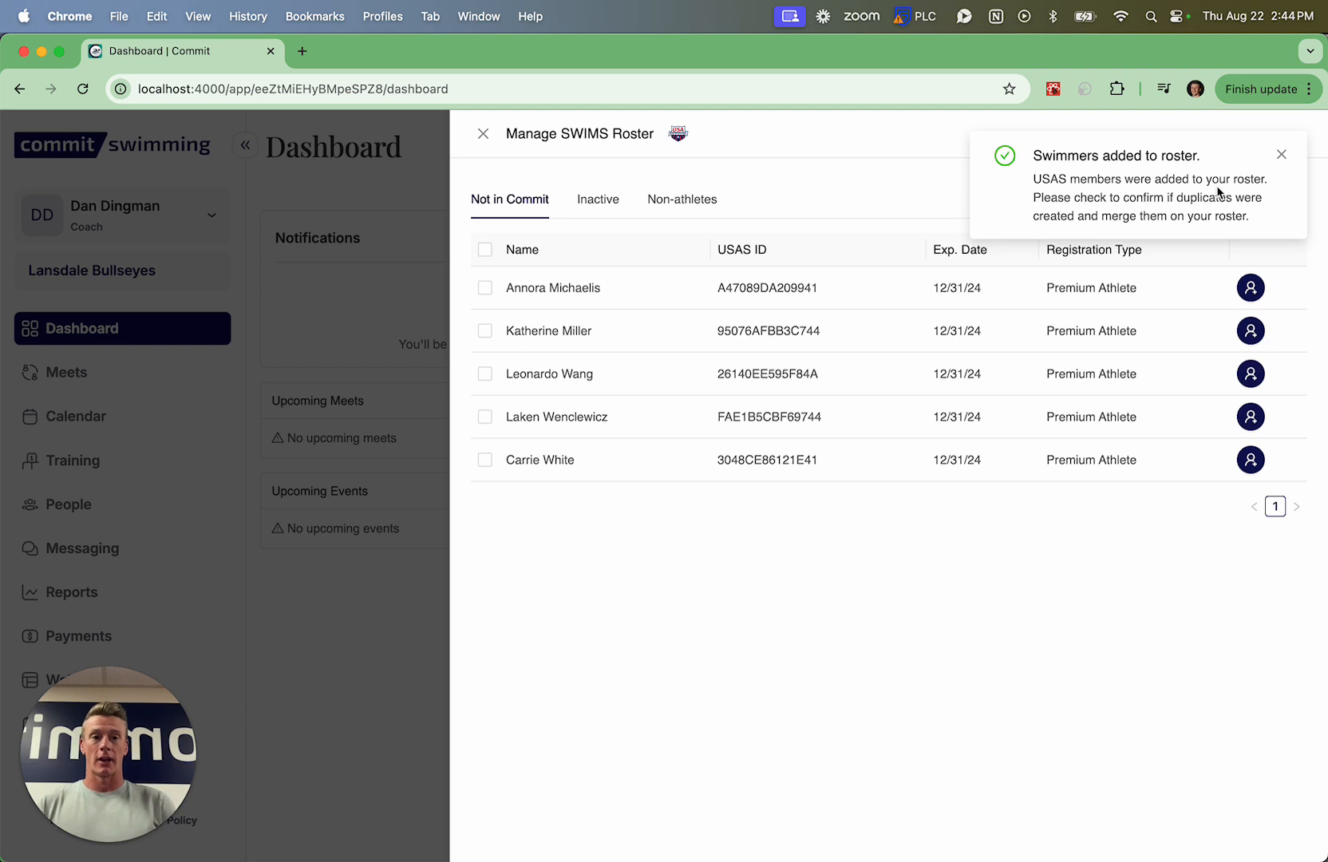
click(1281, 154)
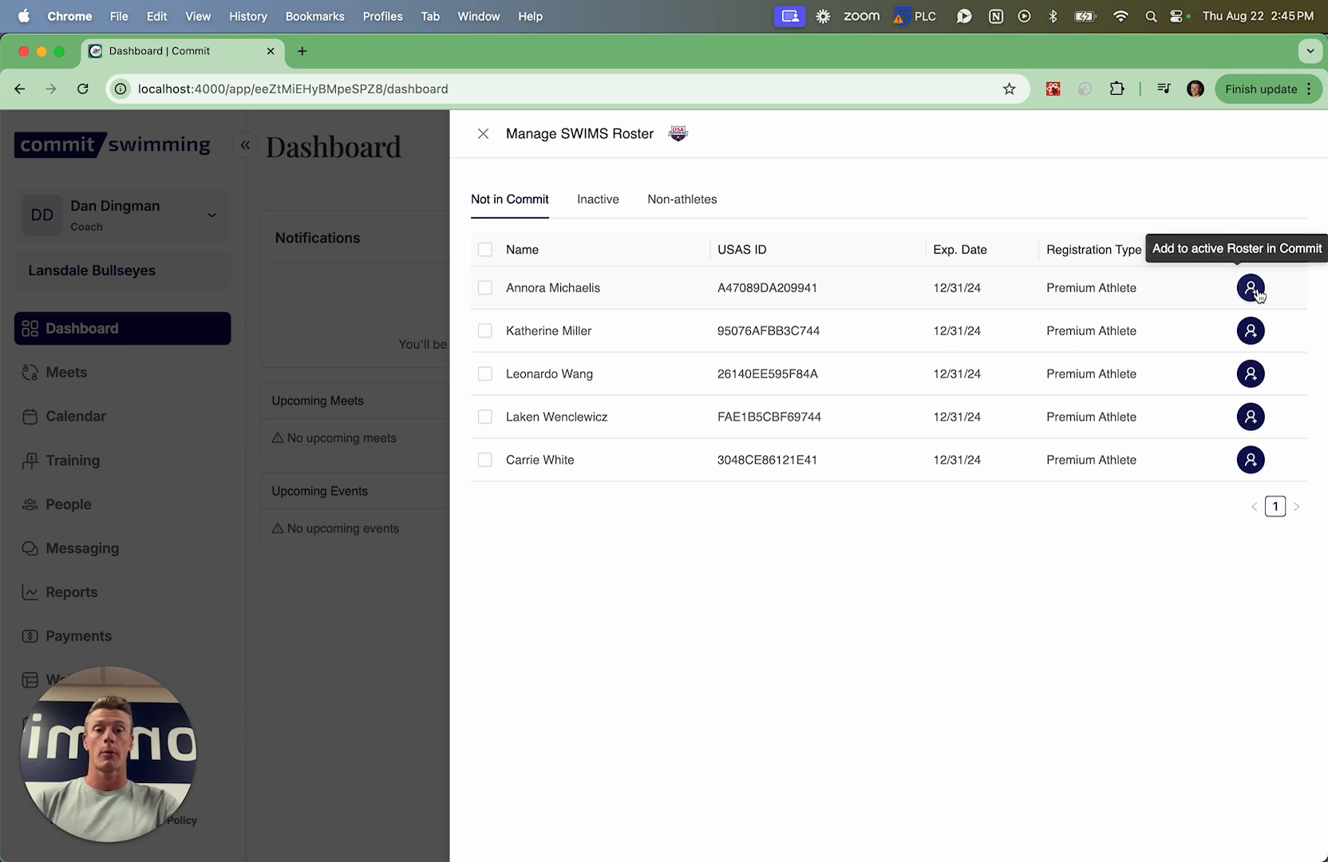
Check the SWIMS roster's inactive athletes and non-athletes, and close the roster manager
click(586, 206)
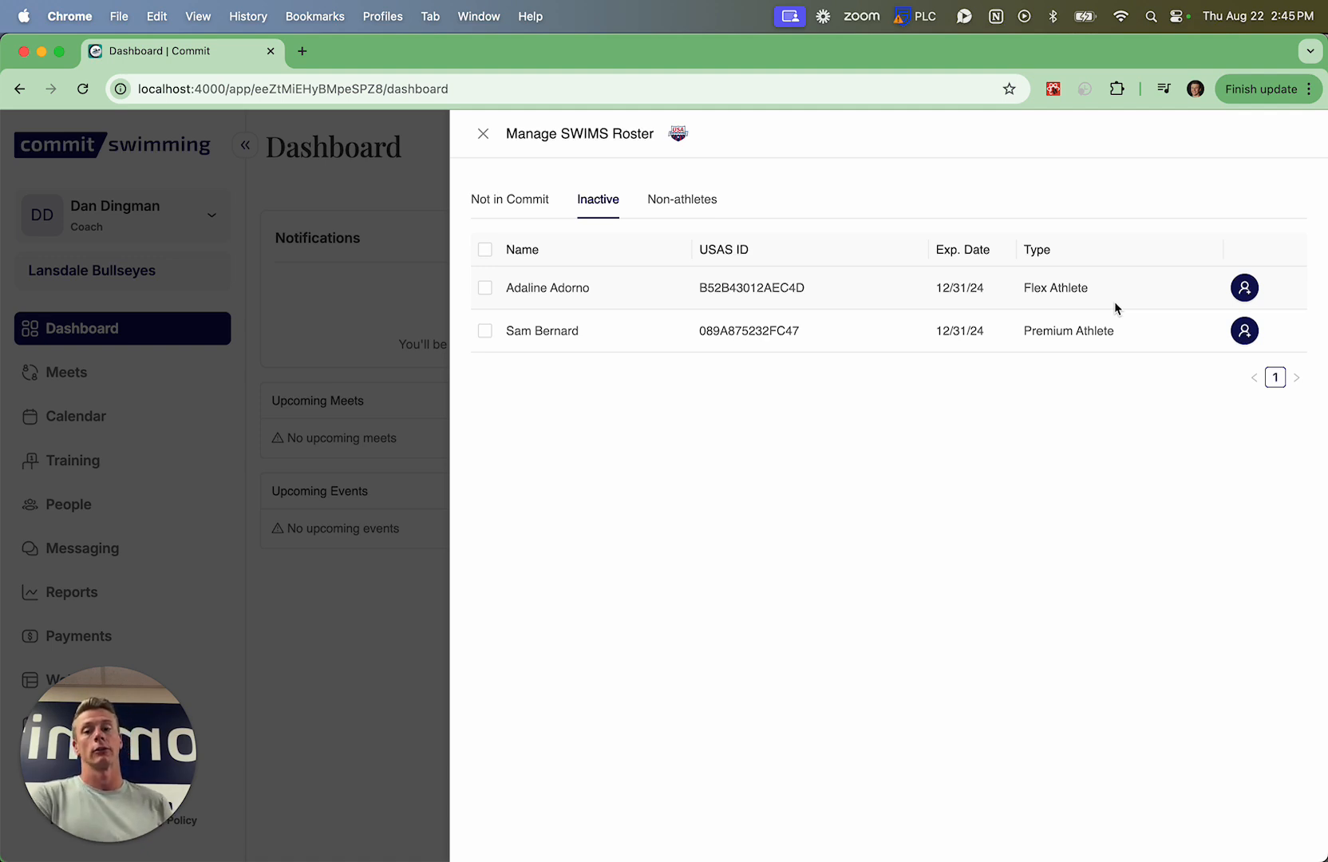
click(685, 201)
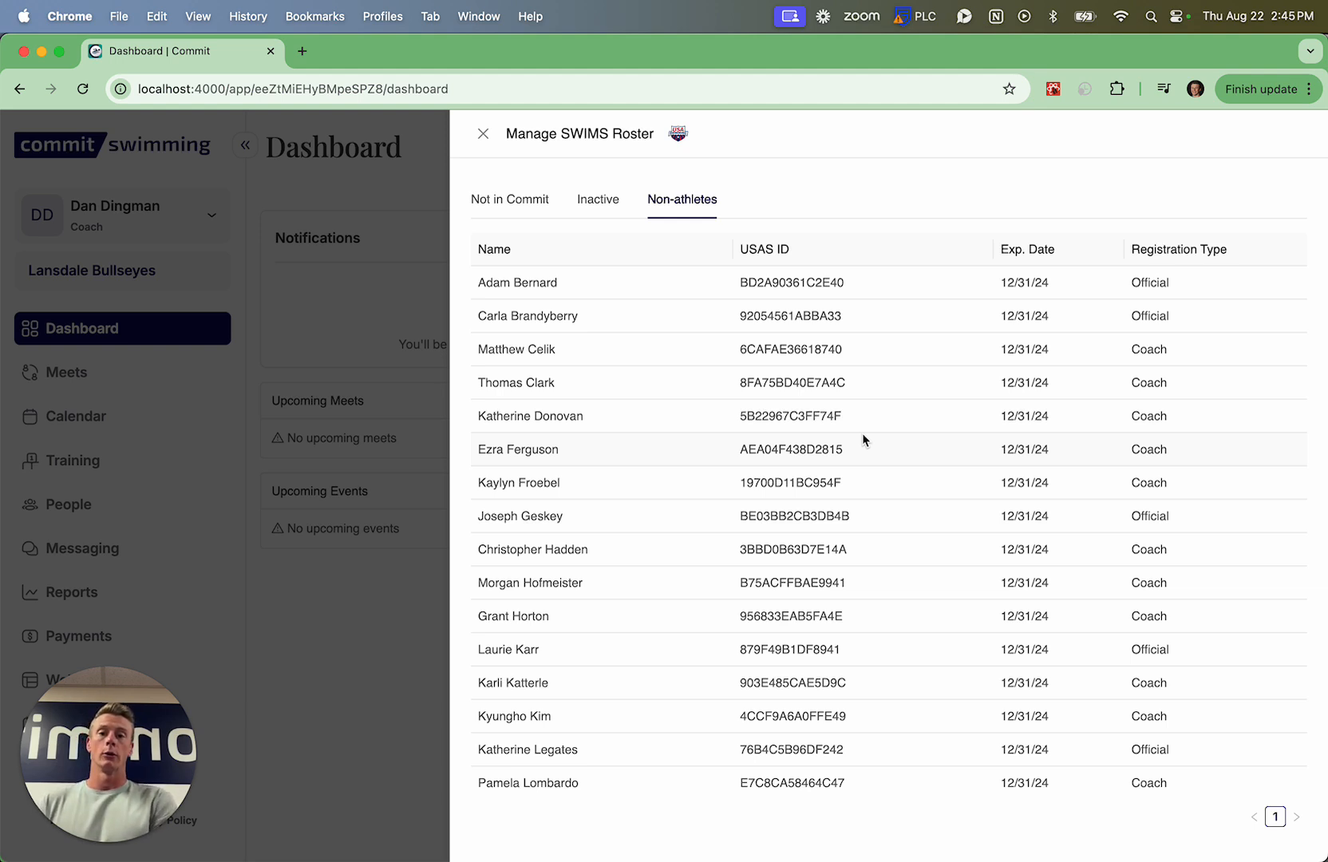
click(483, 135)
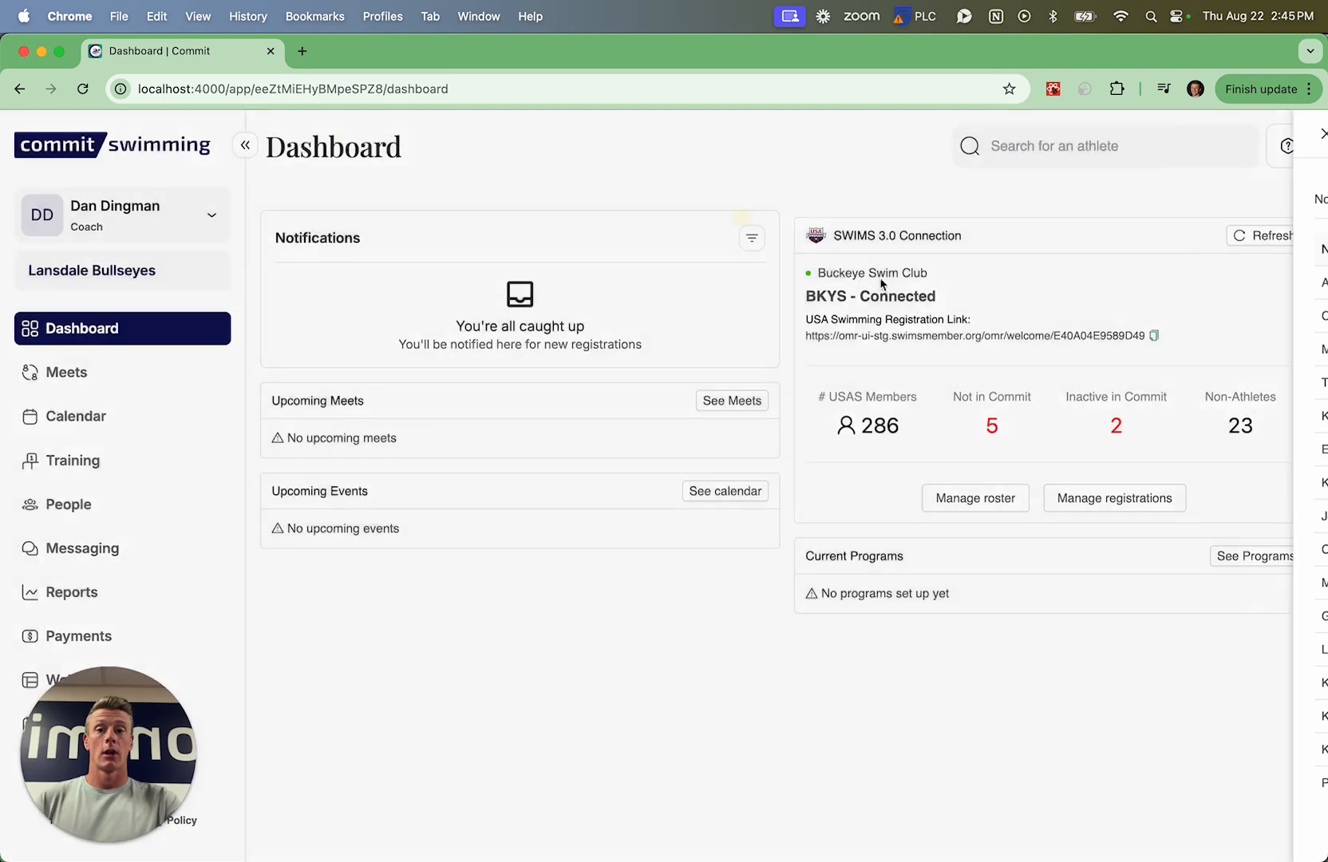
Create a new USA Swimming registration named "2025 Athletes" with Athletes as the registration type
click(1104, 503)
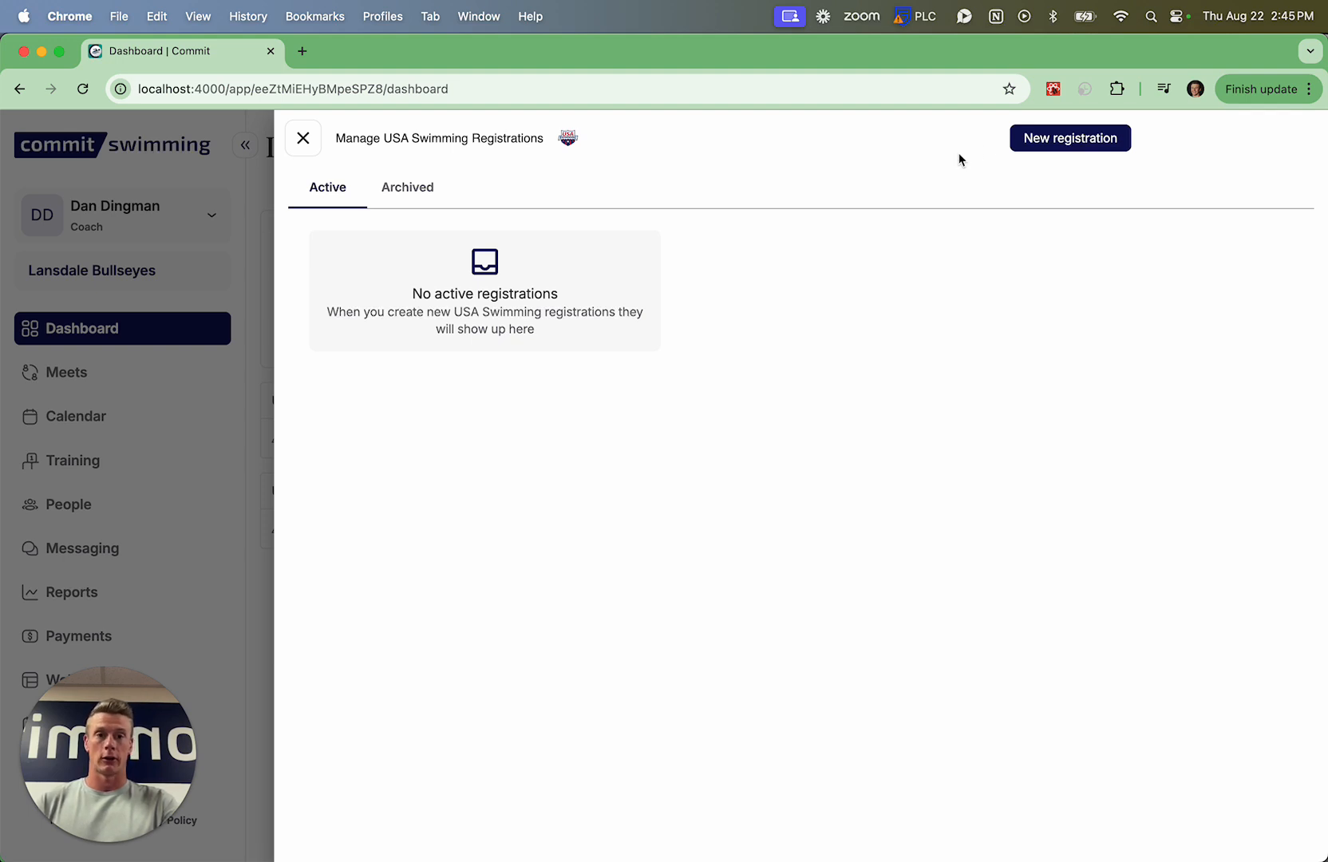
click(1041, 140)
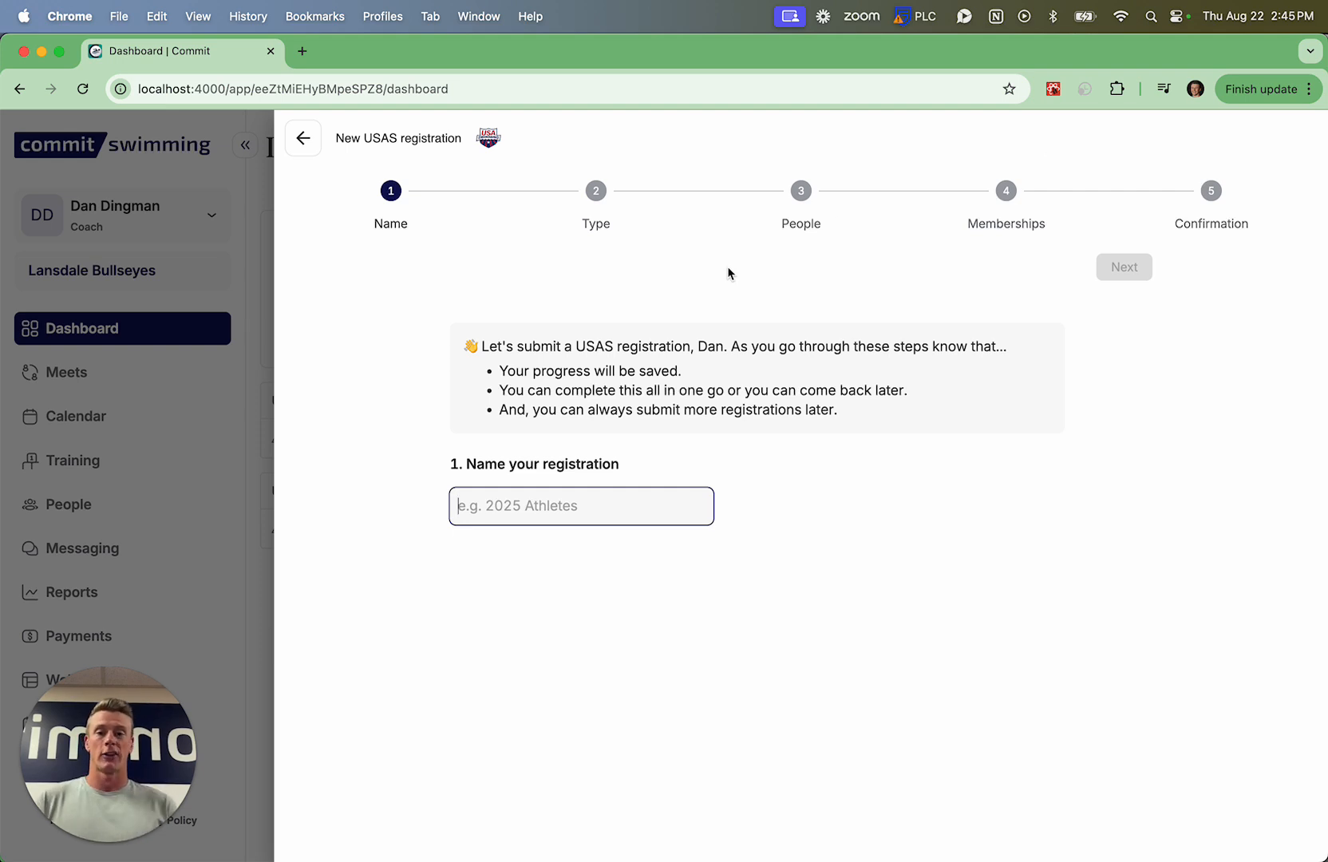
text(2025)
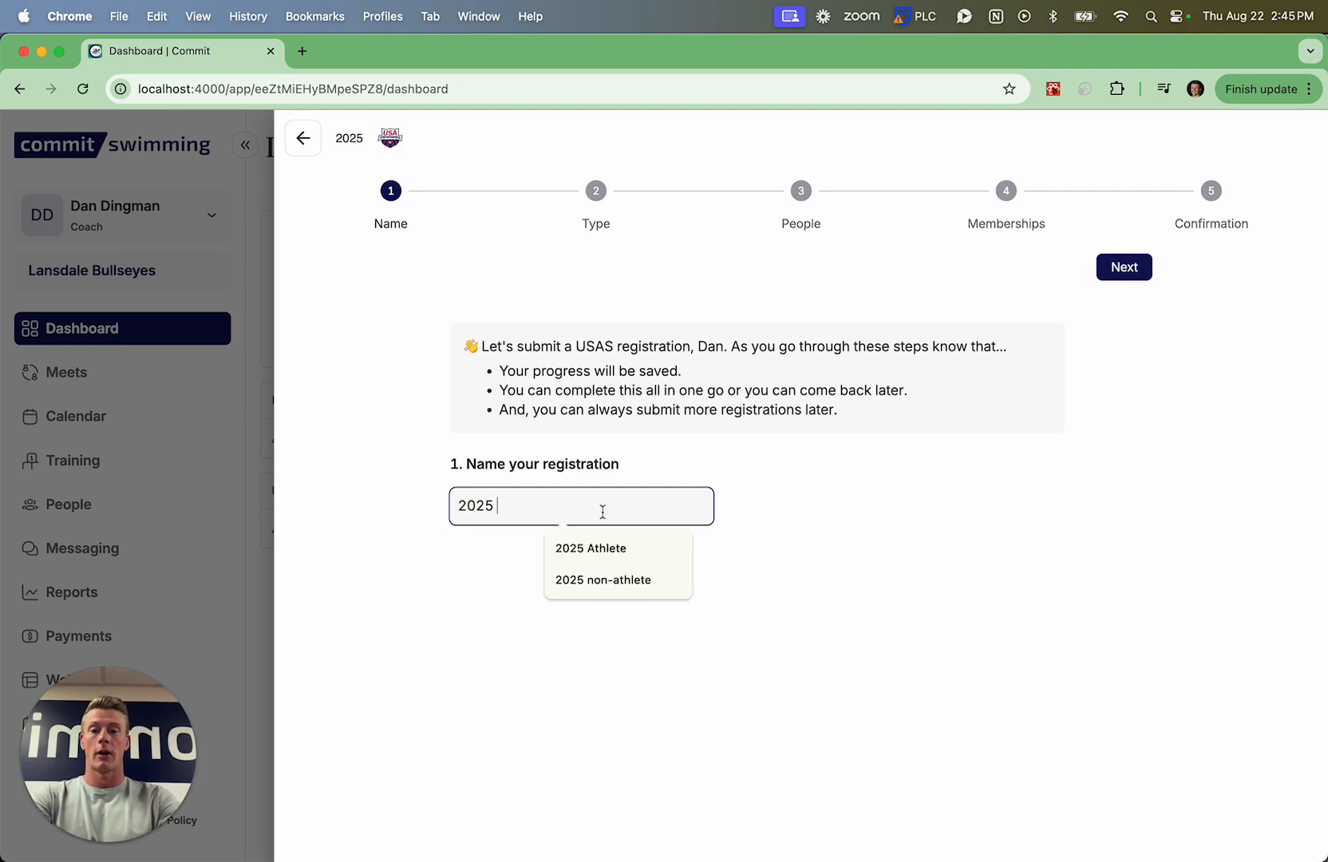
text( Athletes)
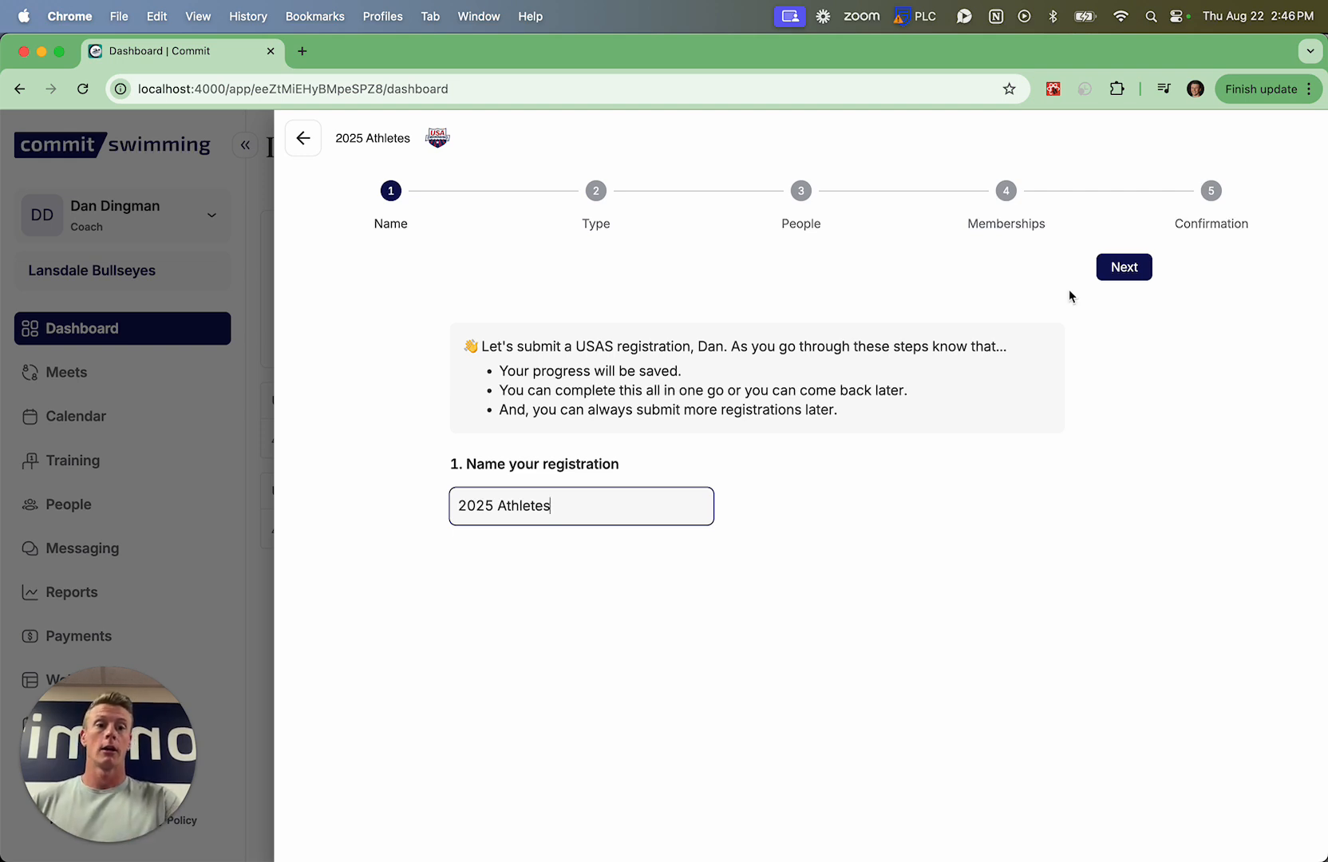
click(1124, 272)
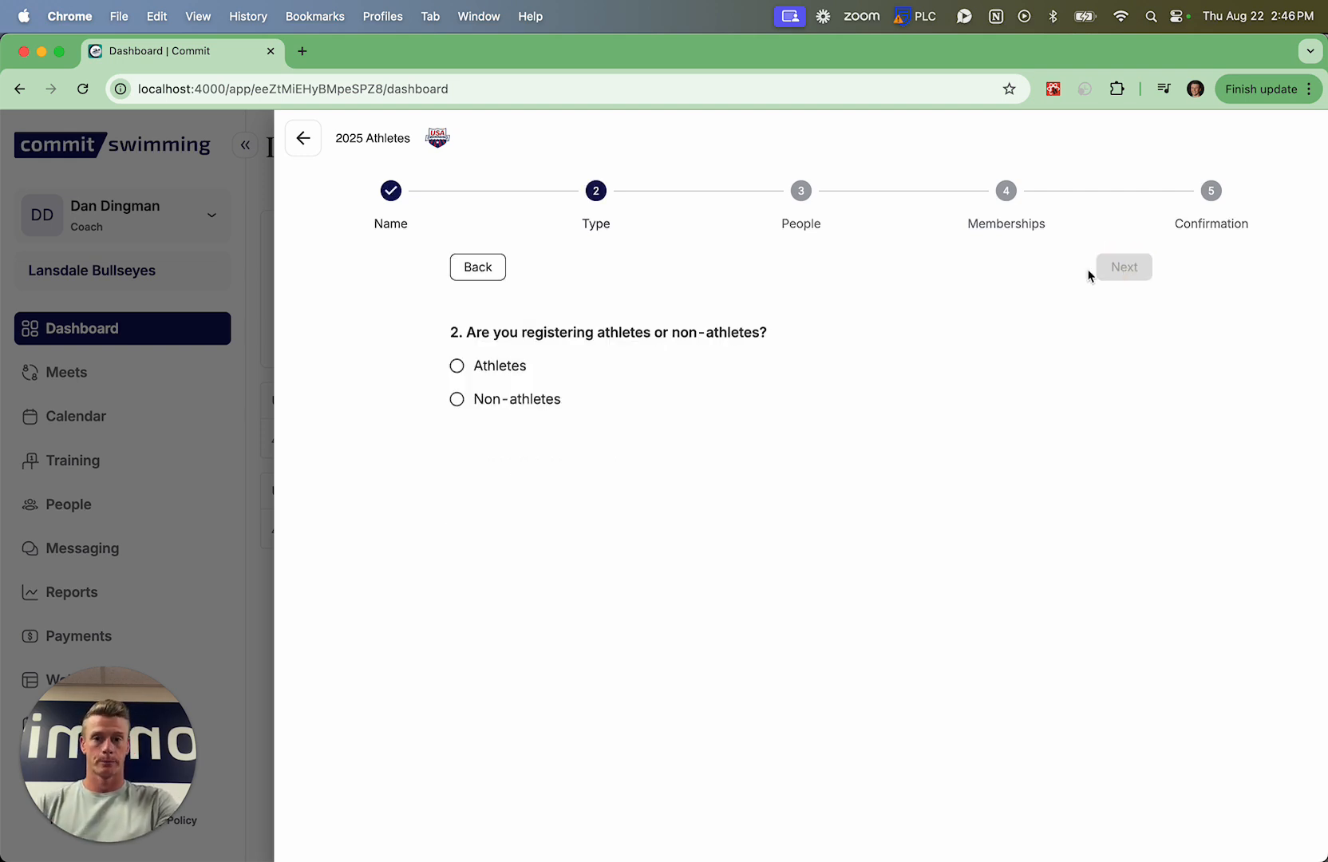
click(461, 383)
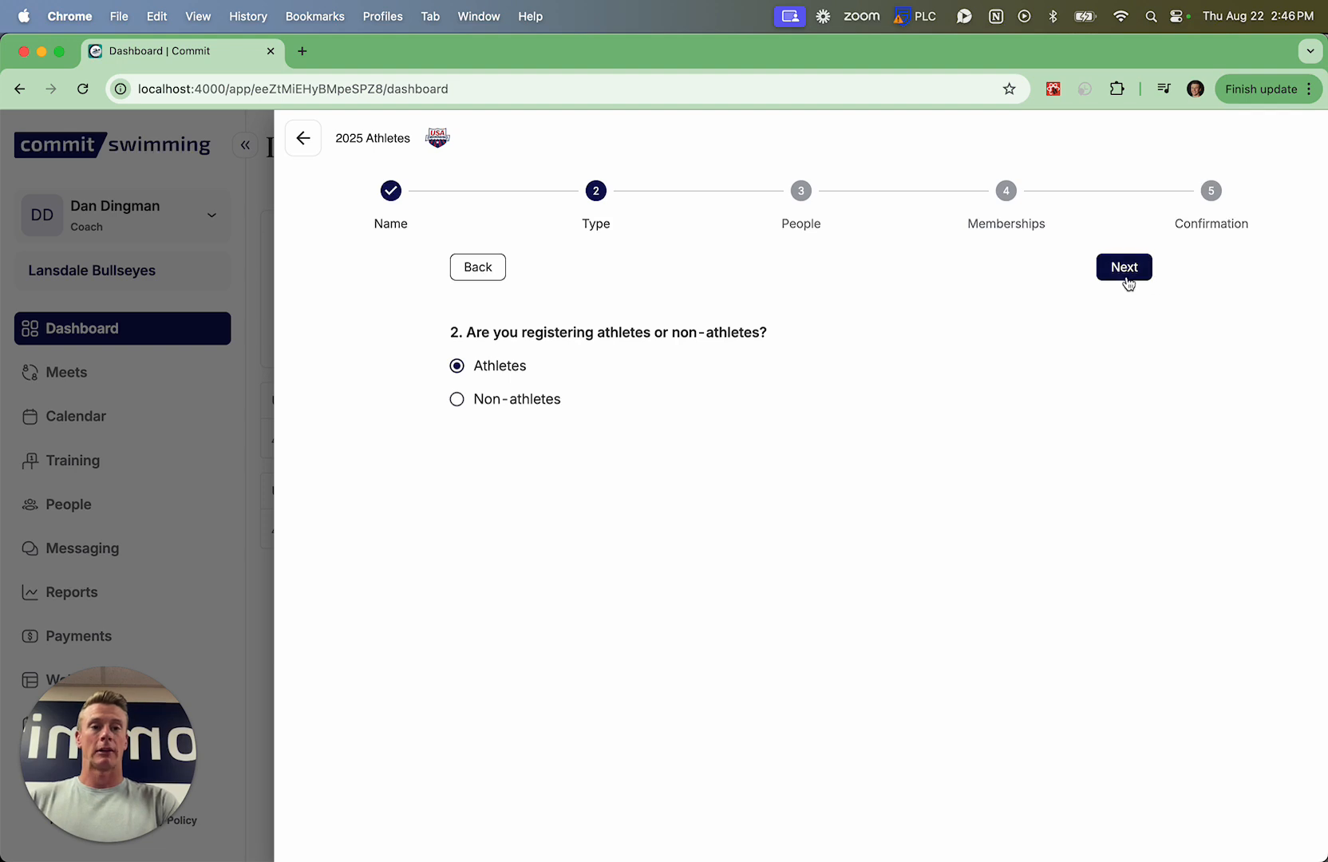
click(1126, 278)
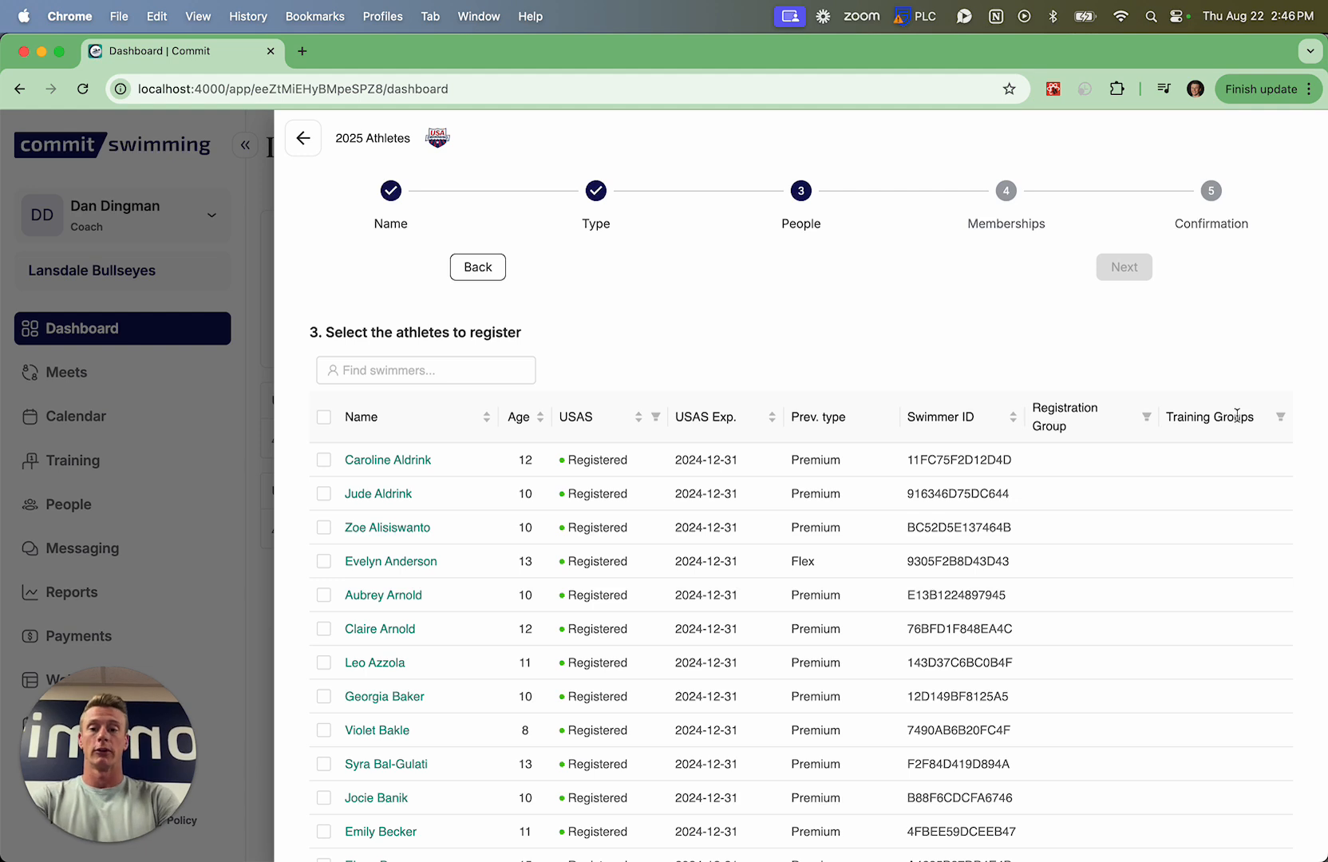
Select all athletes for registration except the fifth and sixth listed, and continue to the memberships stage
click(325, 417)
click(322, 597)
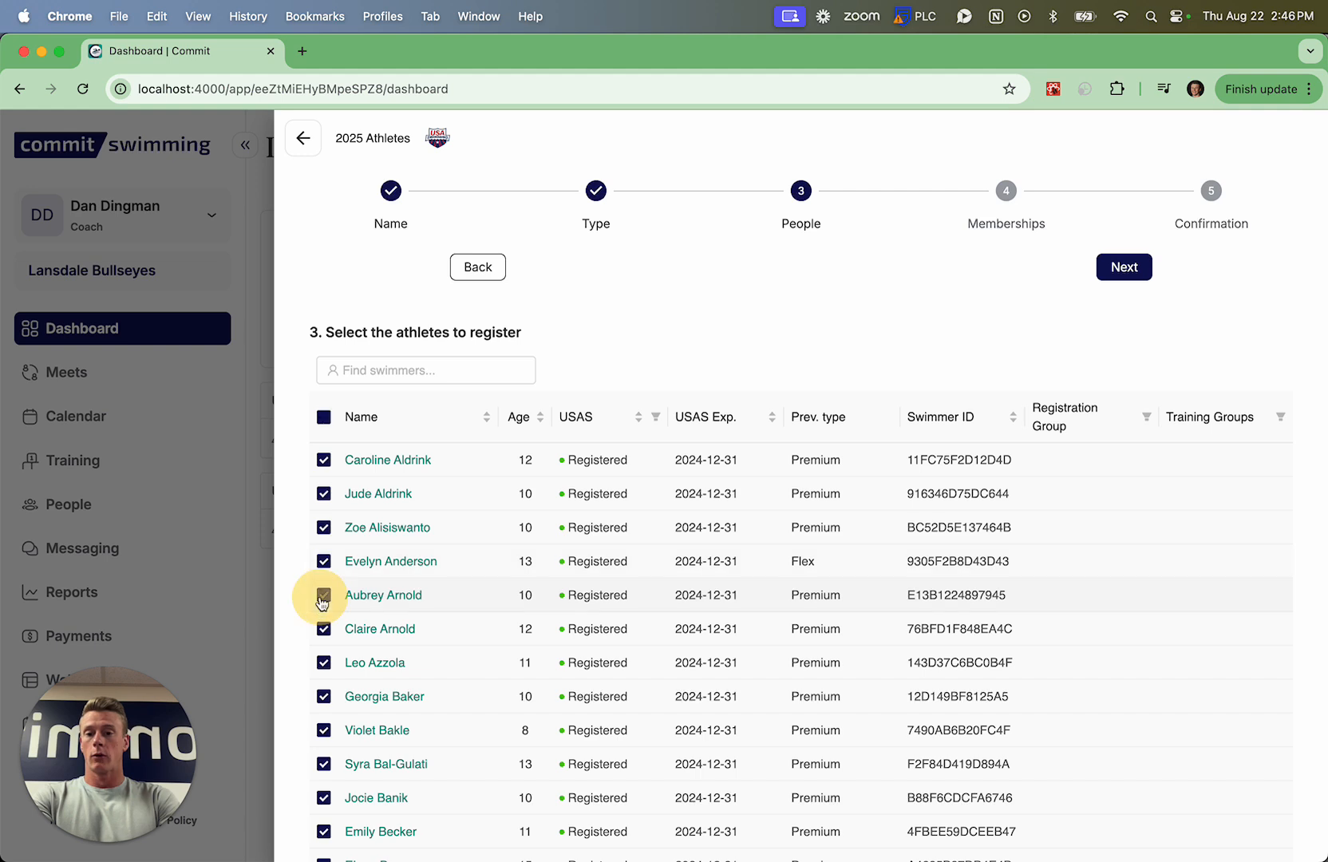
click(323, 629)
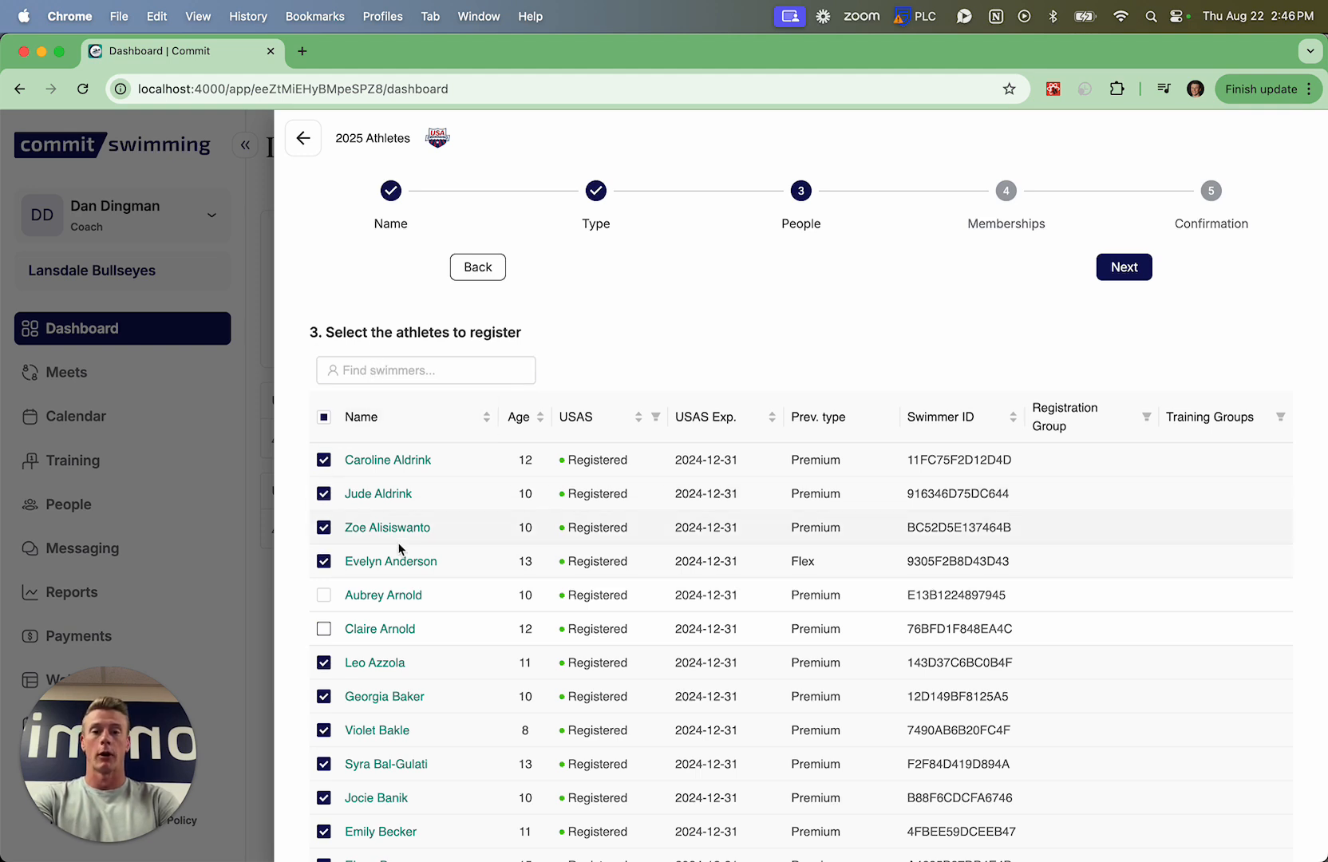
click(1128, 270)
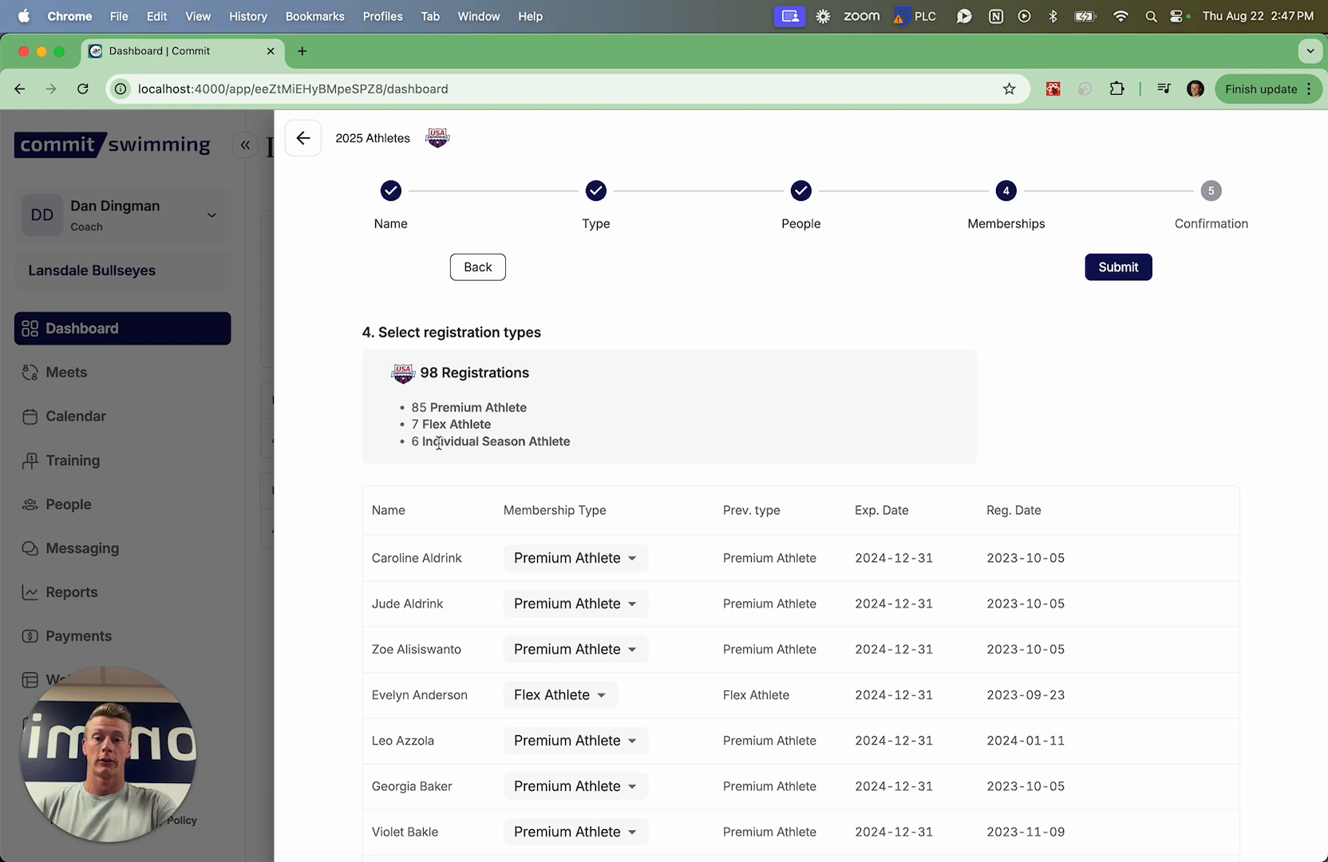
Examine the membership type options for the first athlete and the types assigned to the other athletes
click(597, 568)
click(660, 471)
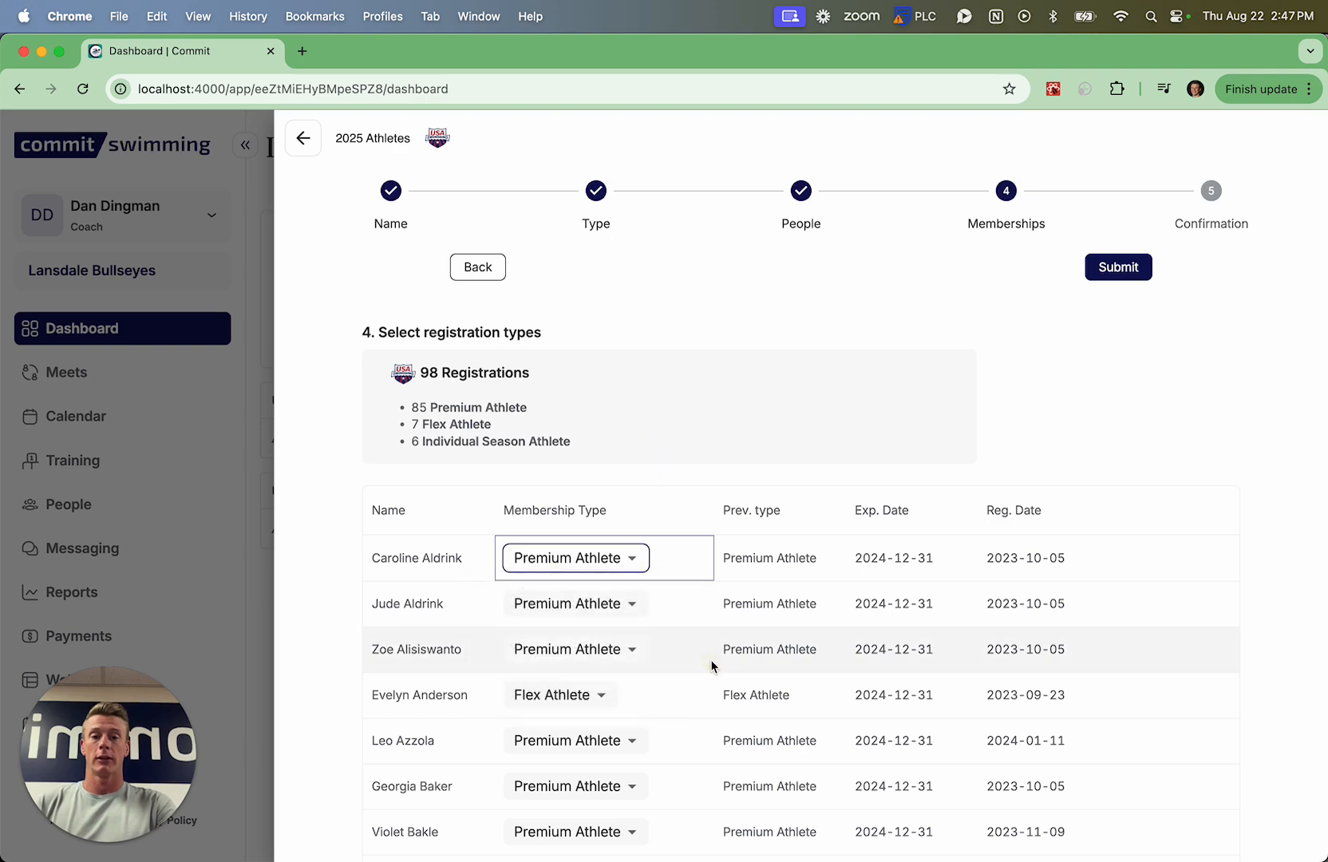
scroll(710, 660, down, 10)
scroll(710, 659, up, 10)
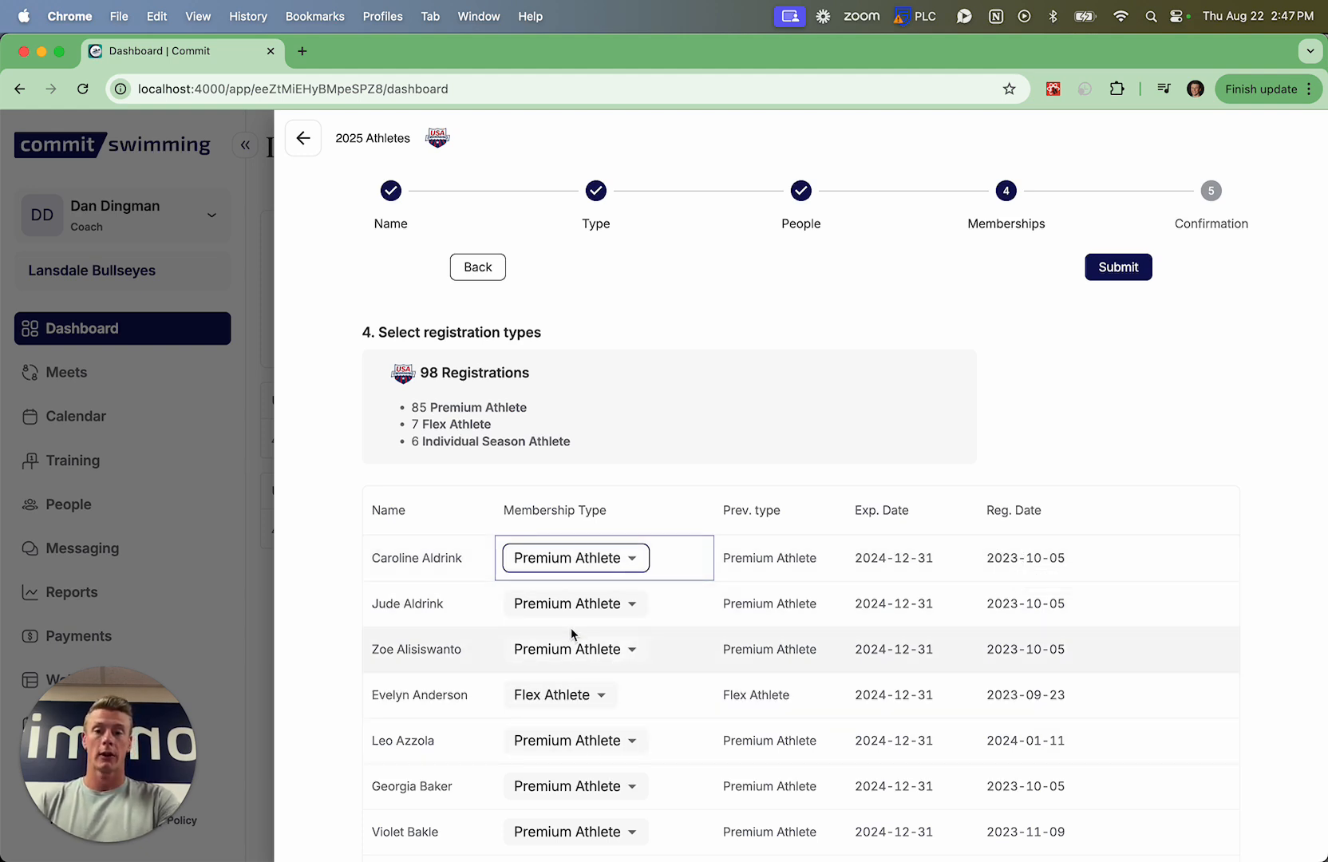
Leave the 2025 Athletes registration as a draft and return to the dashboard
click(493, 275)
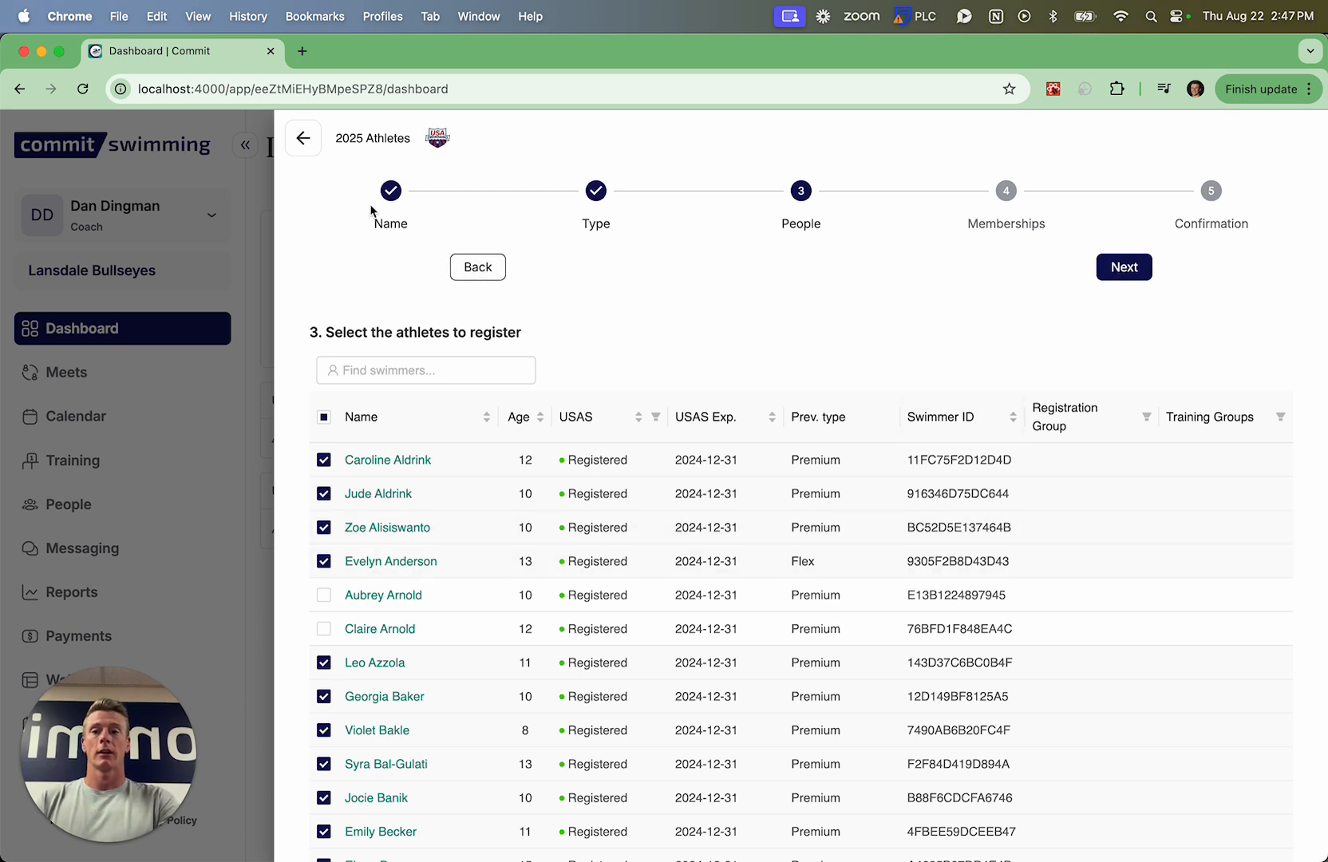
click(303, 138)
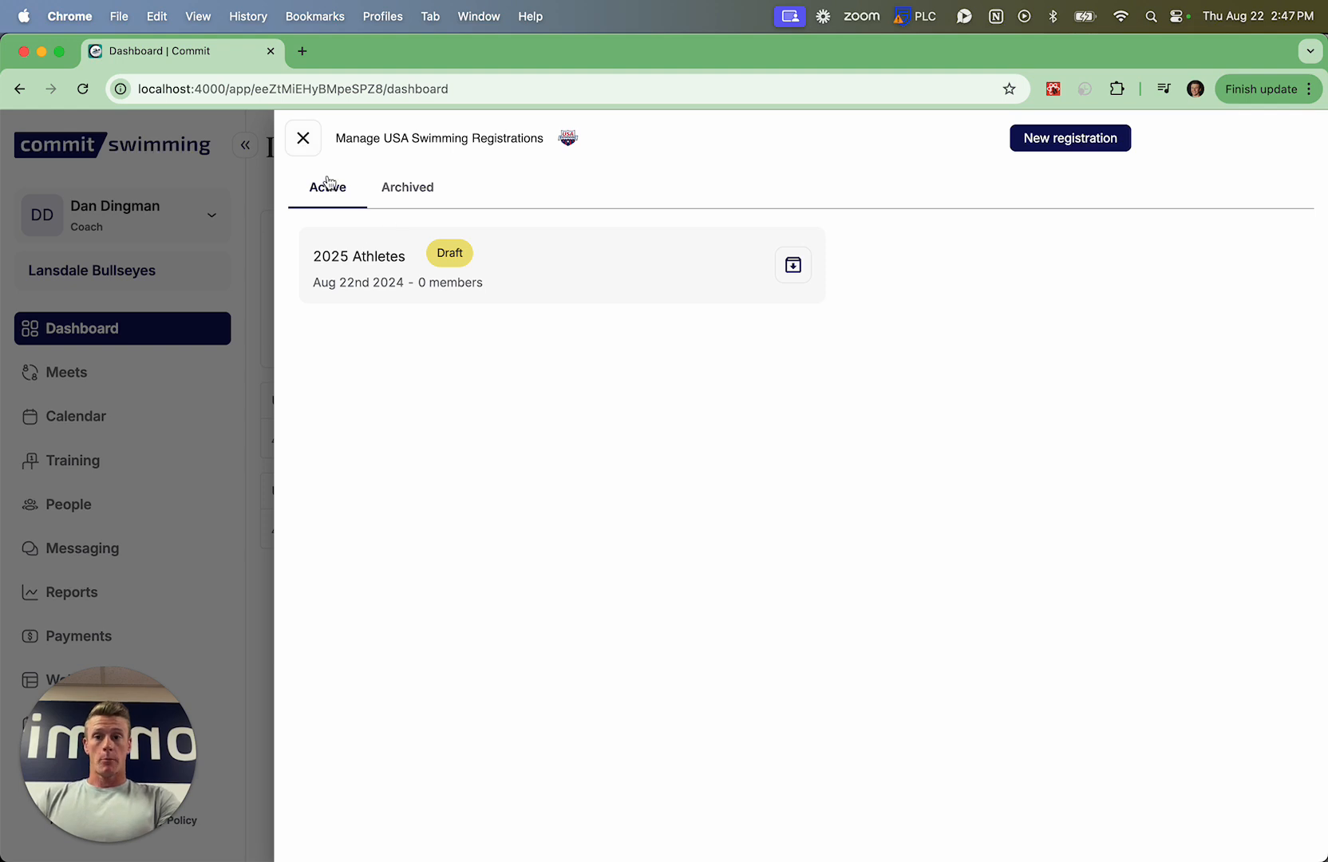
click(304, 140)
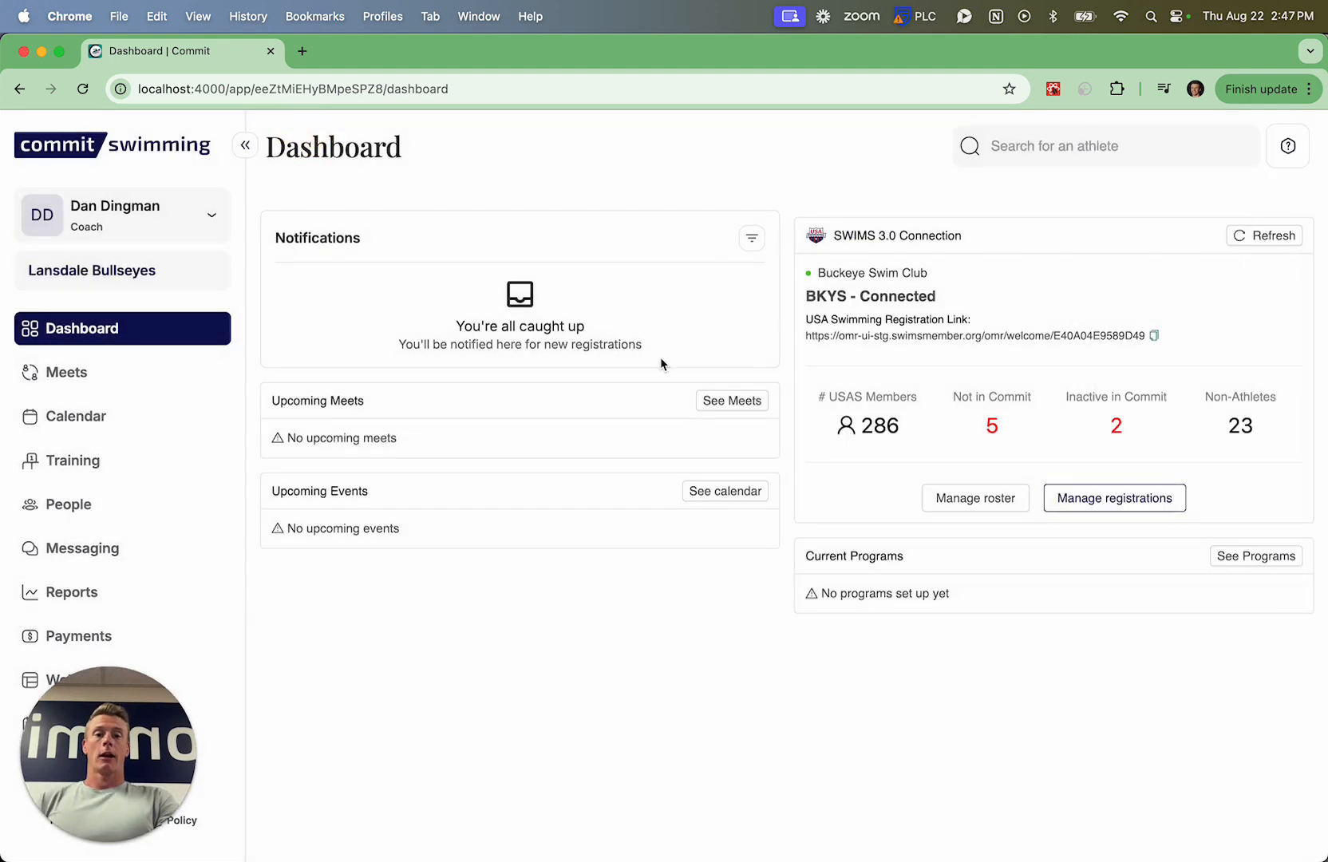
Reopen the 2025 Athletes draft from the dashboard and submit its registrations to USA Swimming
click(1068, 497)
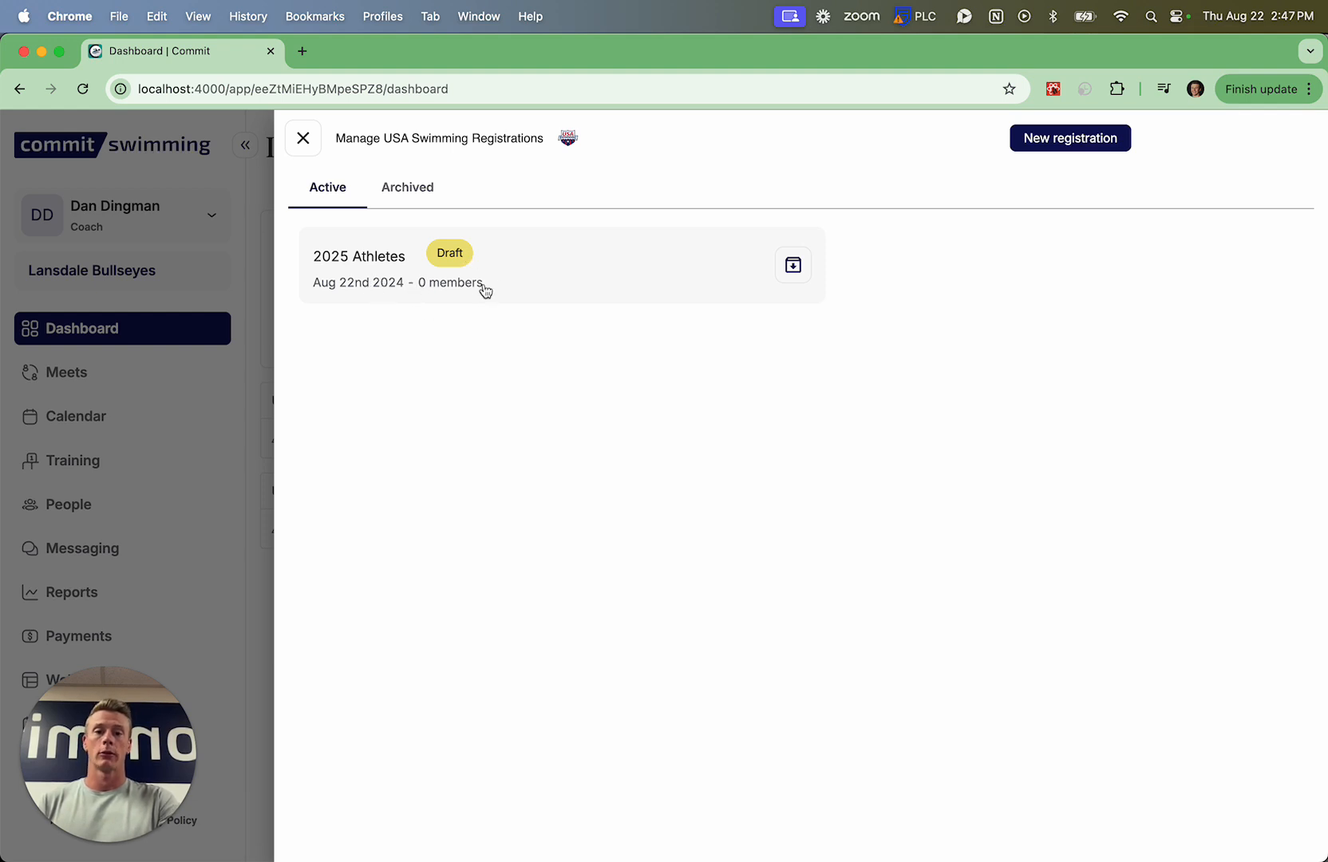
click(590, 269)
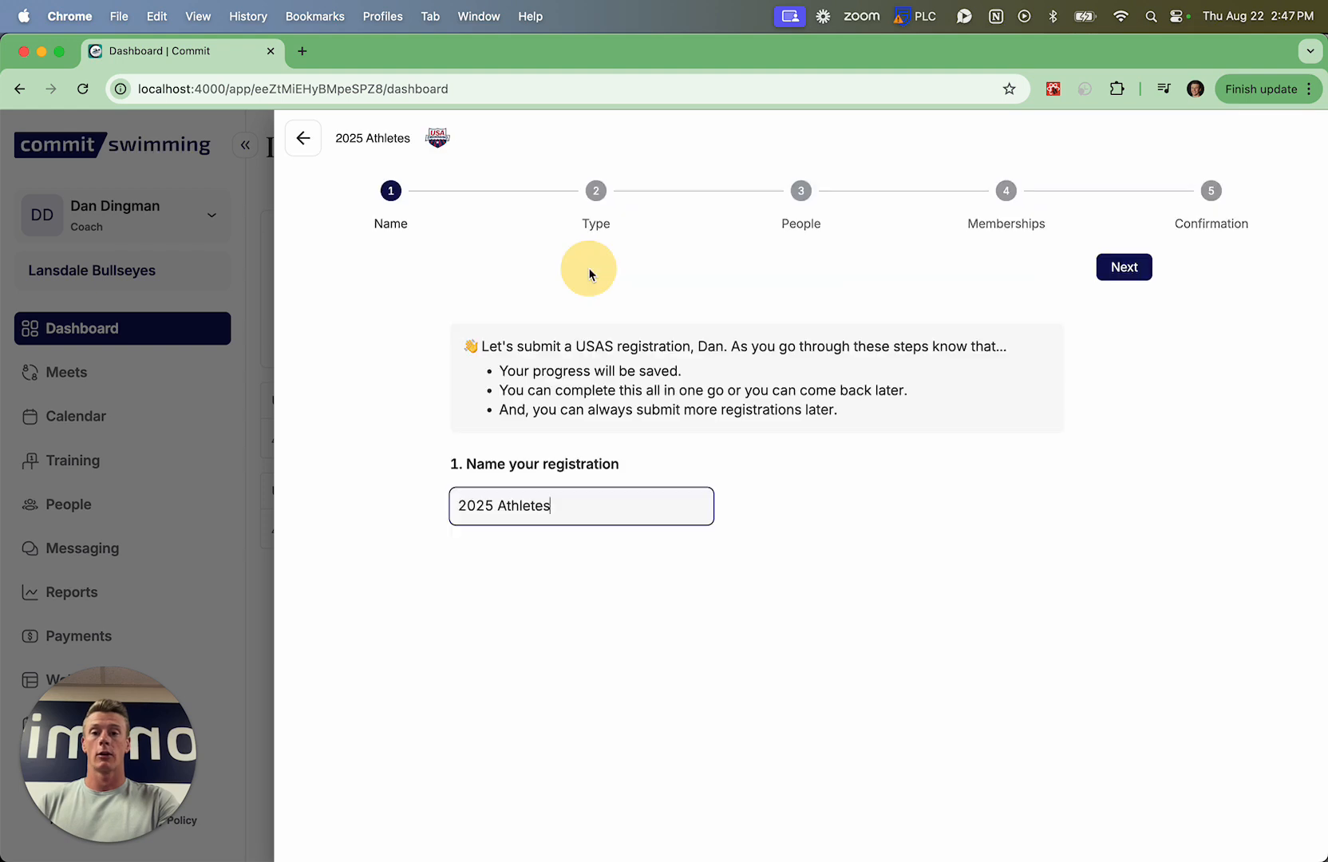
click(1111, 269)
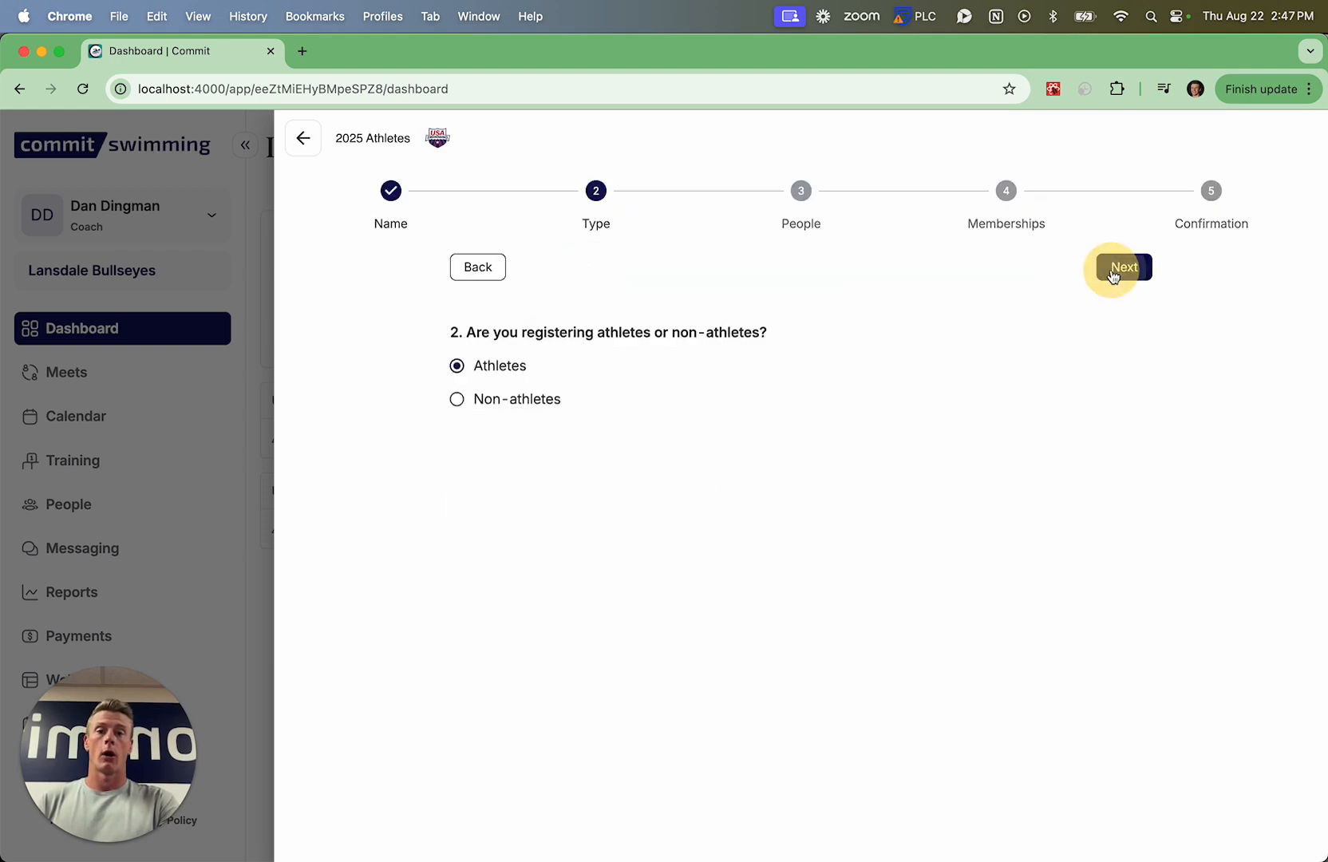
click(1119, 271)
click(1119, 273)
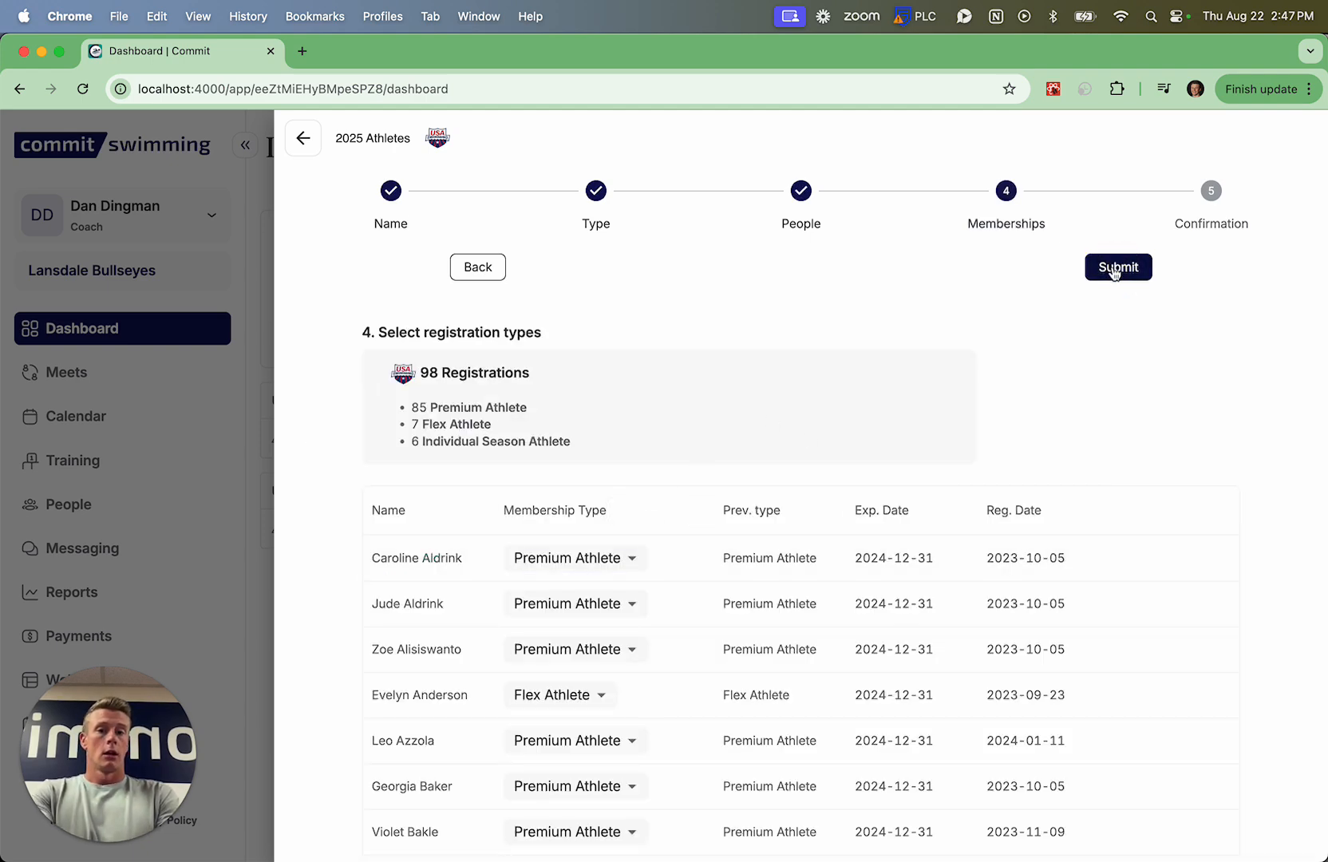
click(1115, 270)
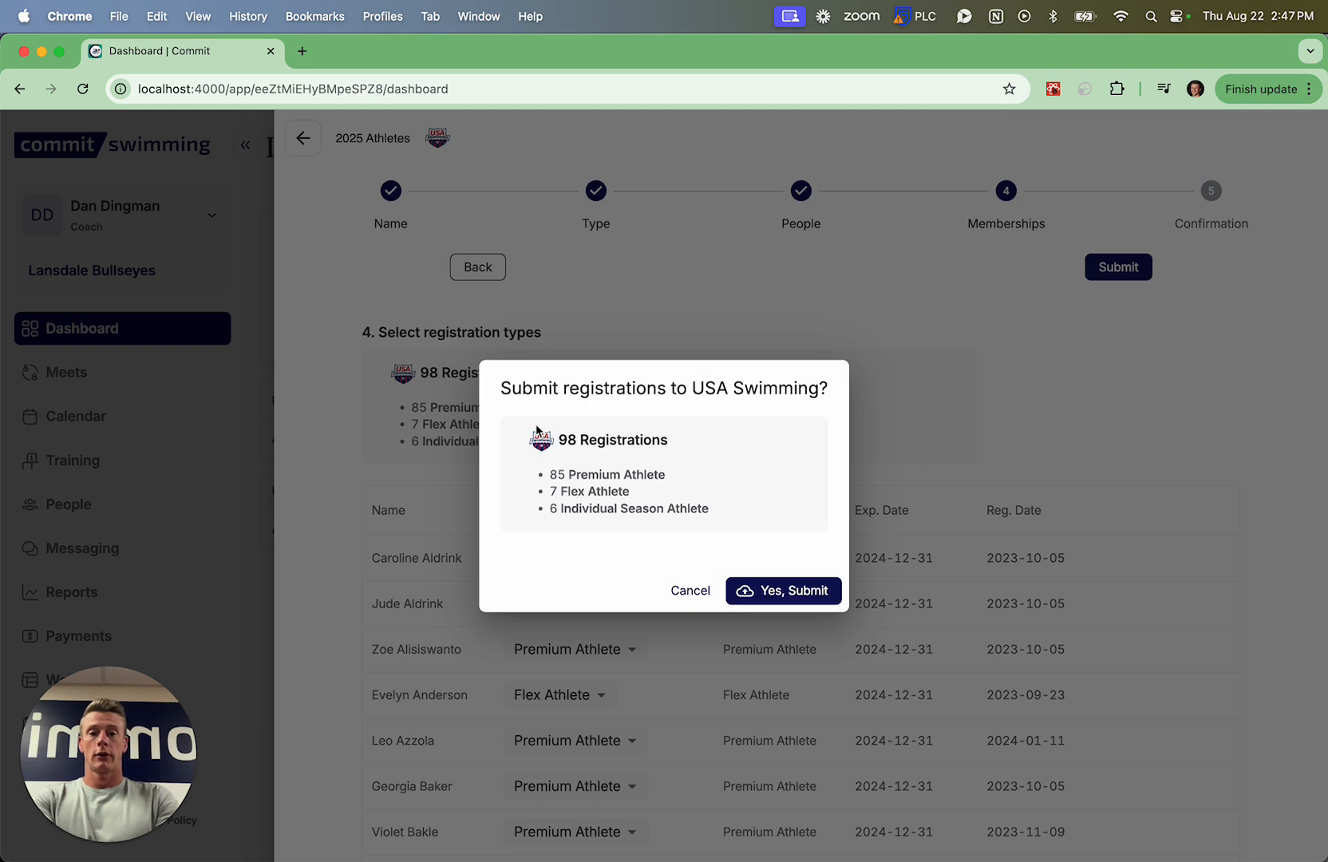
click(773, 596)
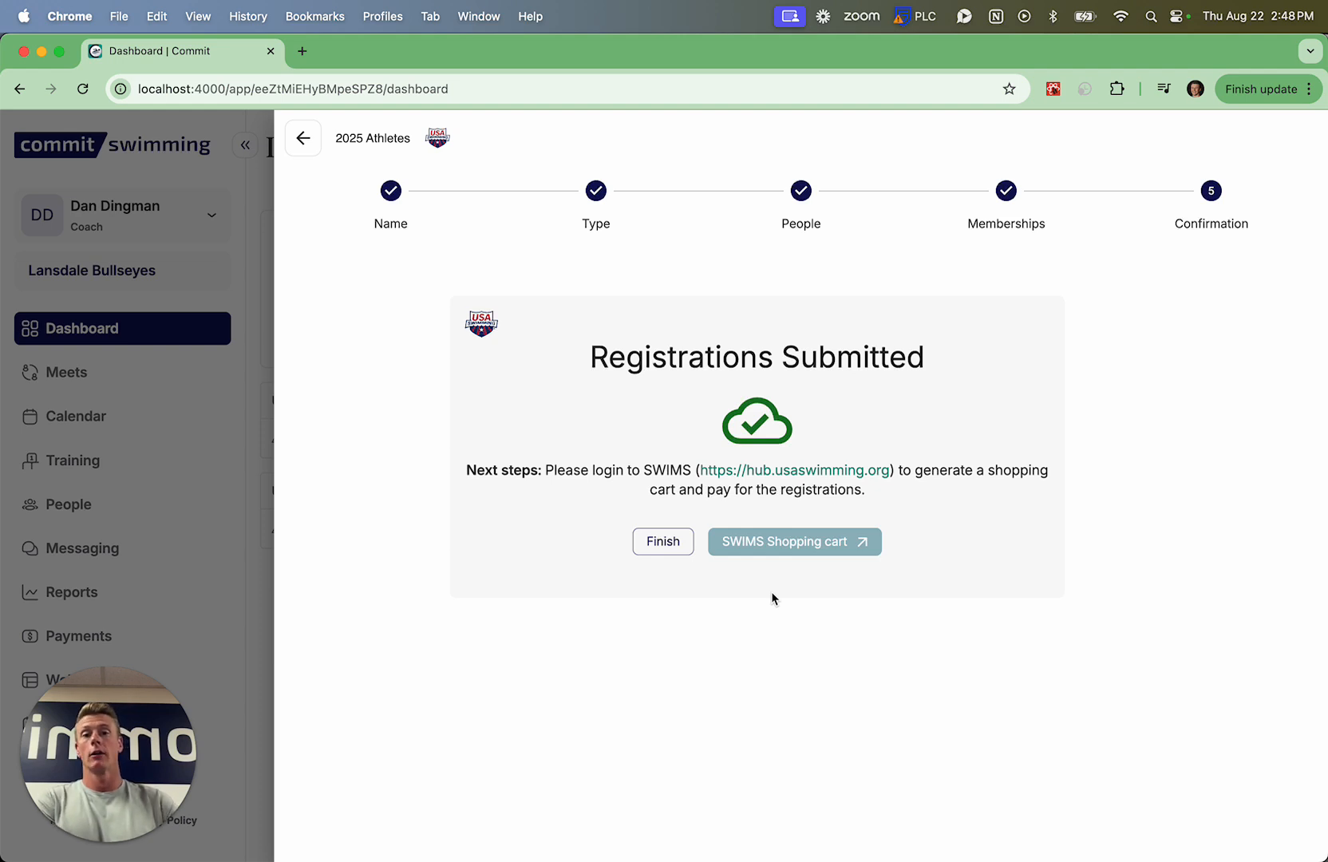
Open the SWIMS shopping cart site, return to Commit and finish the 2025 Athletes registration
click(764, 547)
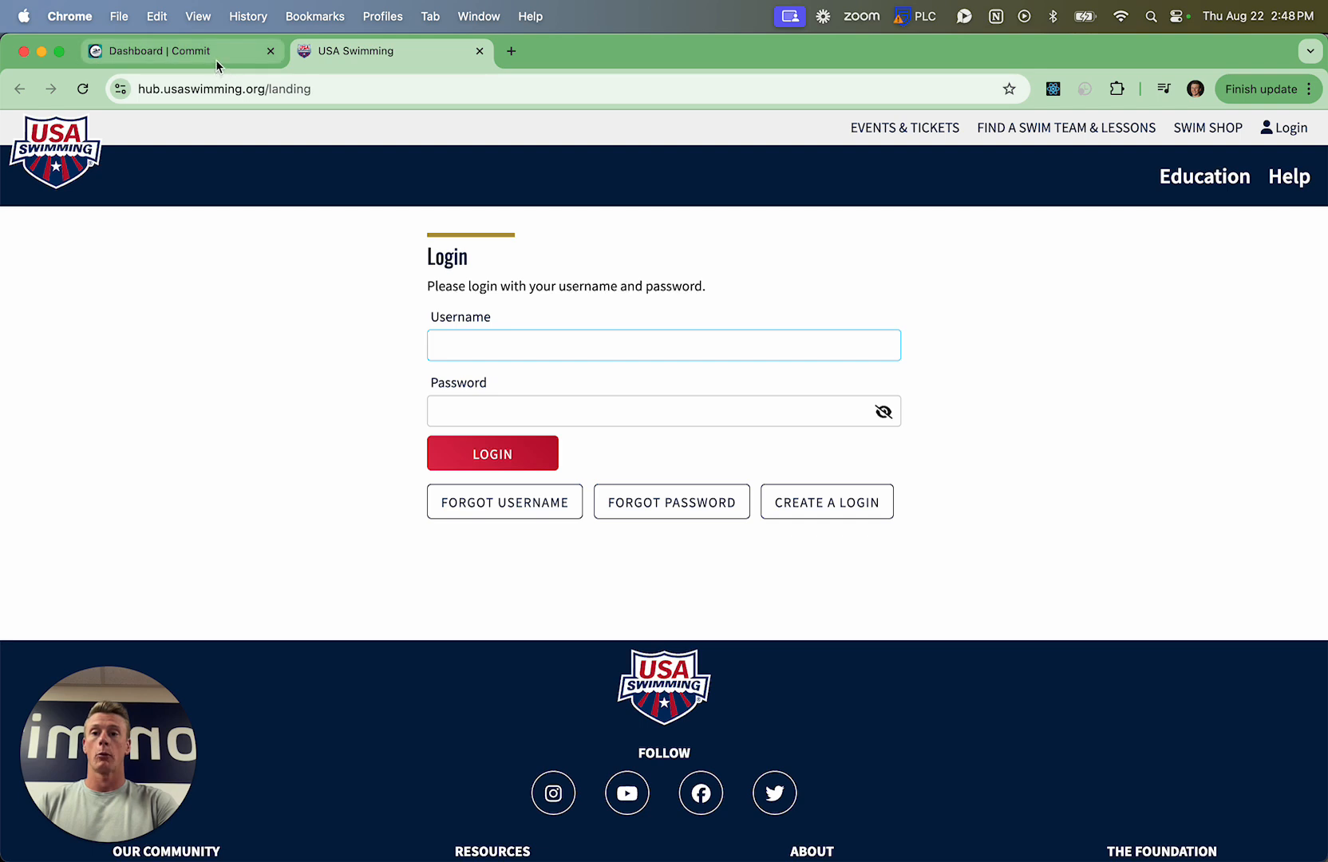
click(215, 59)
click(662, 541)
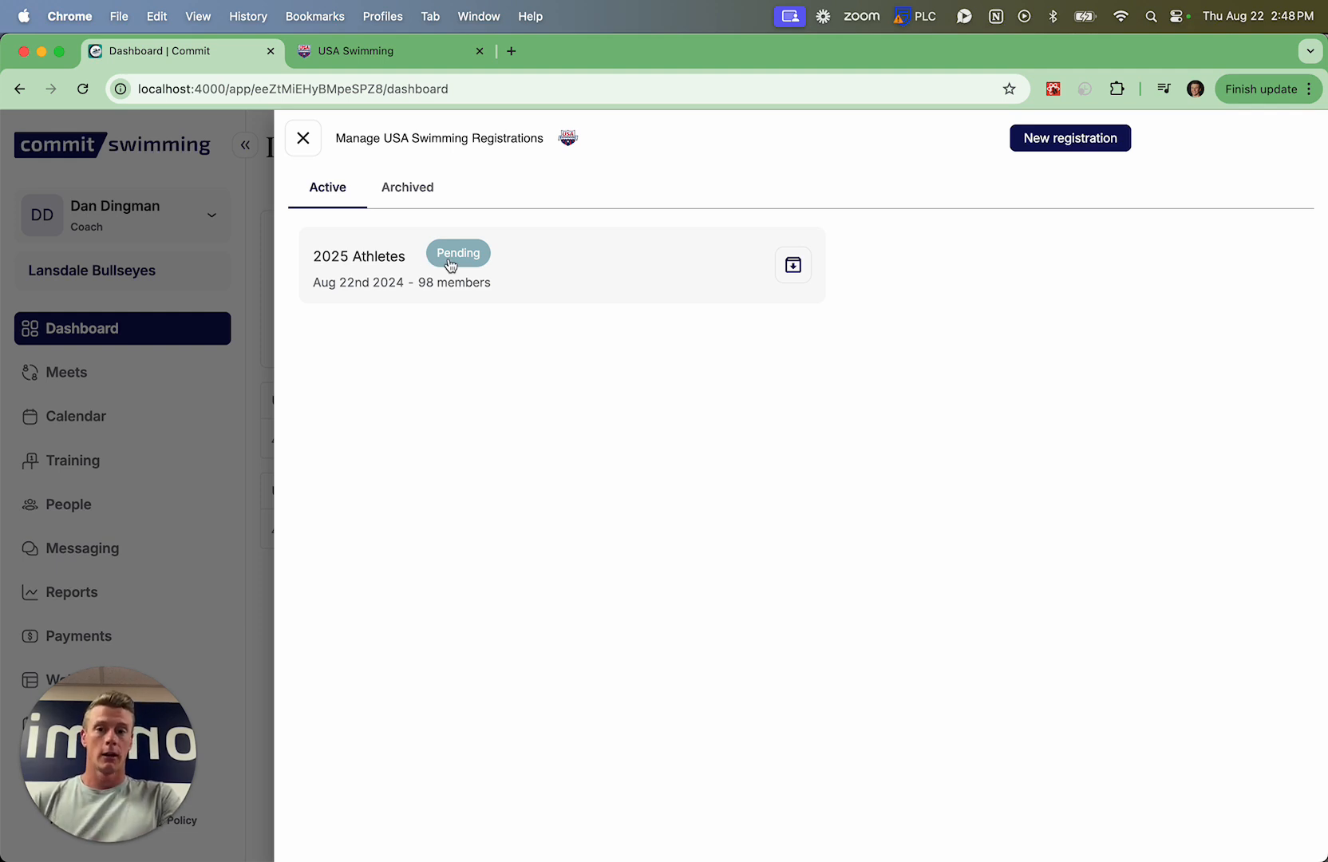
Examine the submitted 2025 Athletes registration's status and member details, and return to the registrations list
click(379, 263)
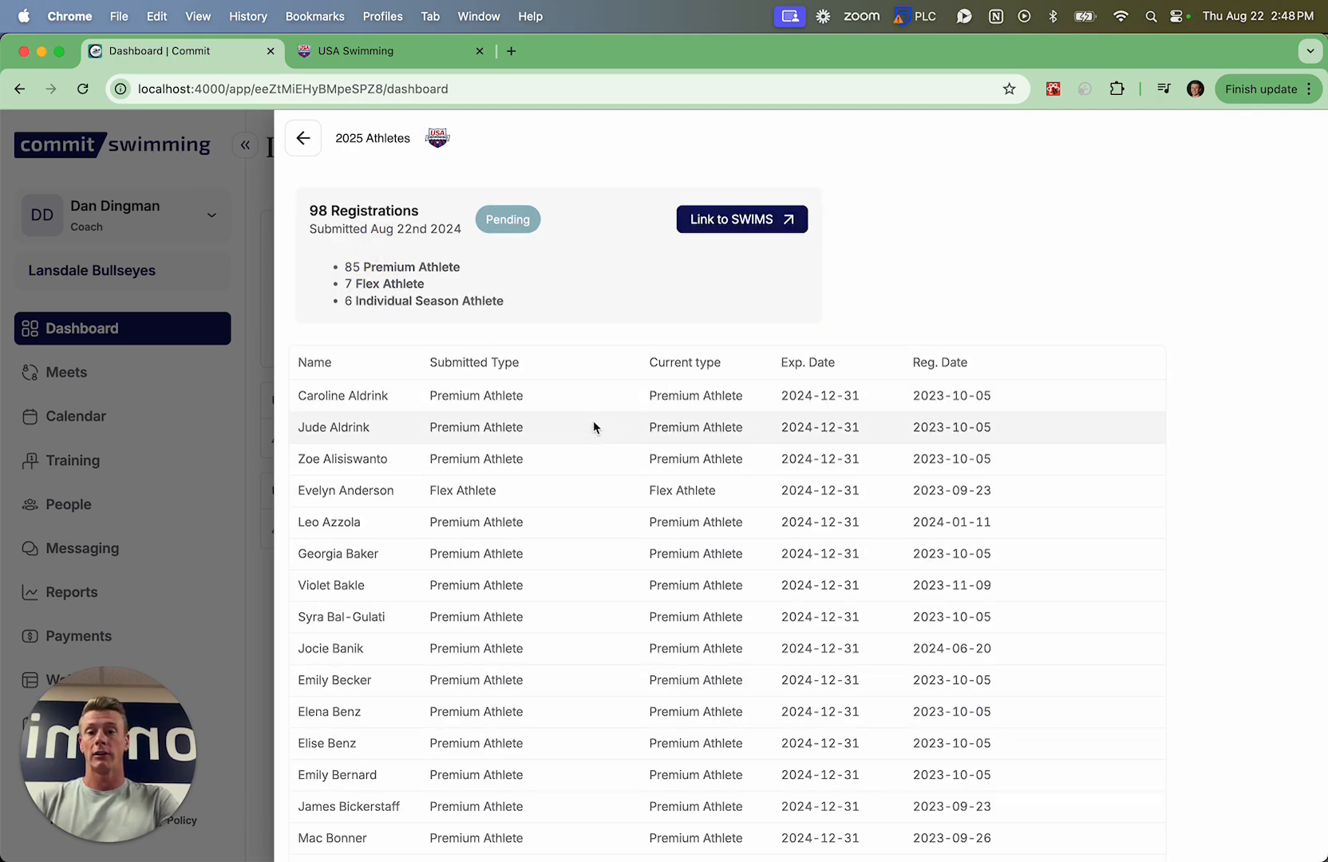
scroll(593, 427, down, 10)
scroll(594, 427, down, 5)
scroll(594, 427, up, 20)
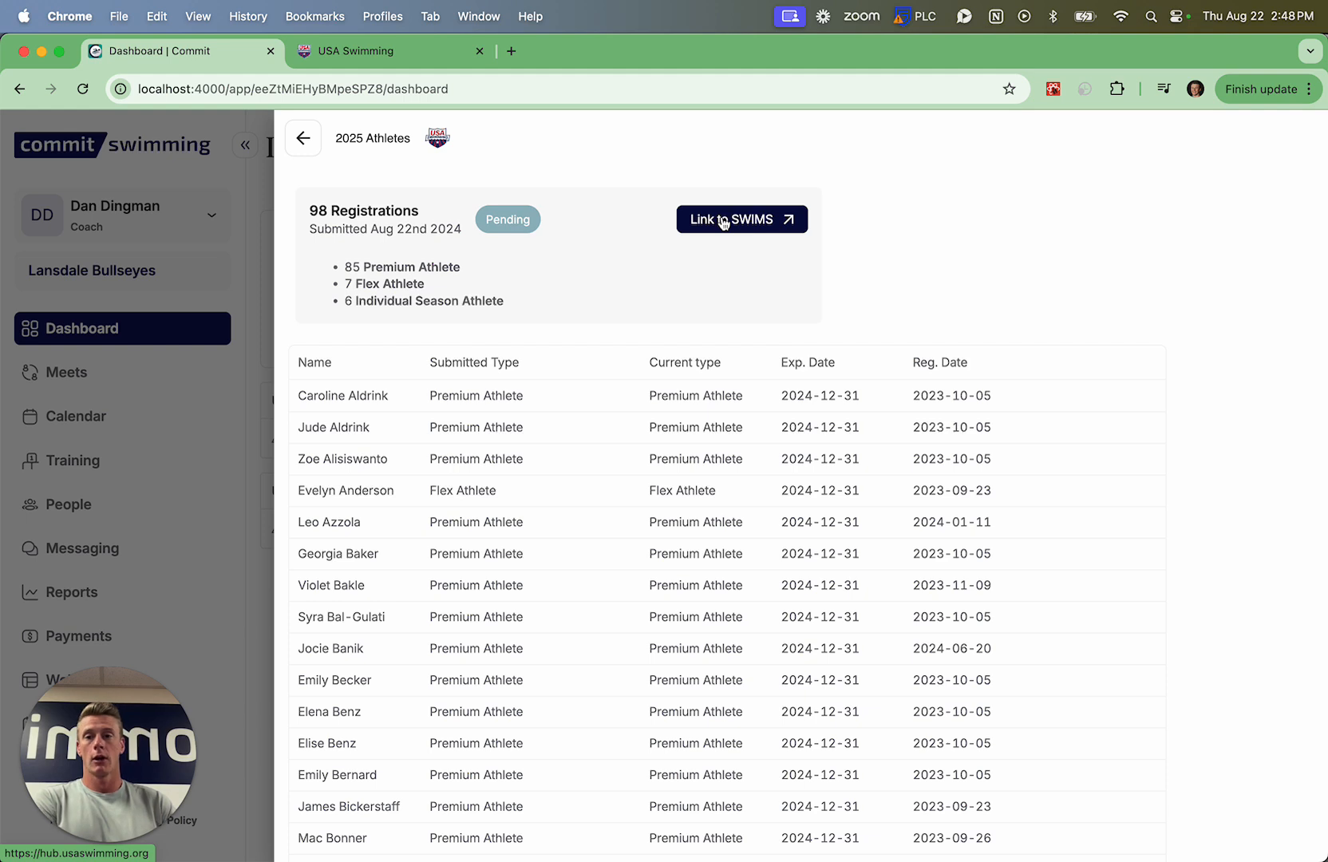
click(312, 149)
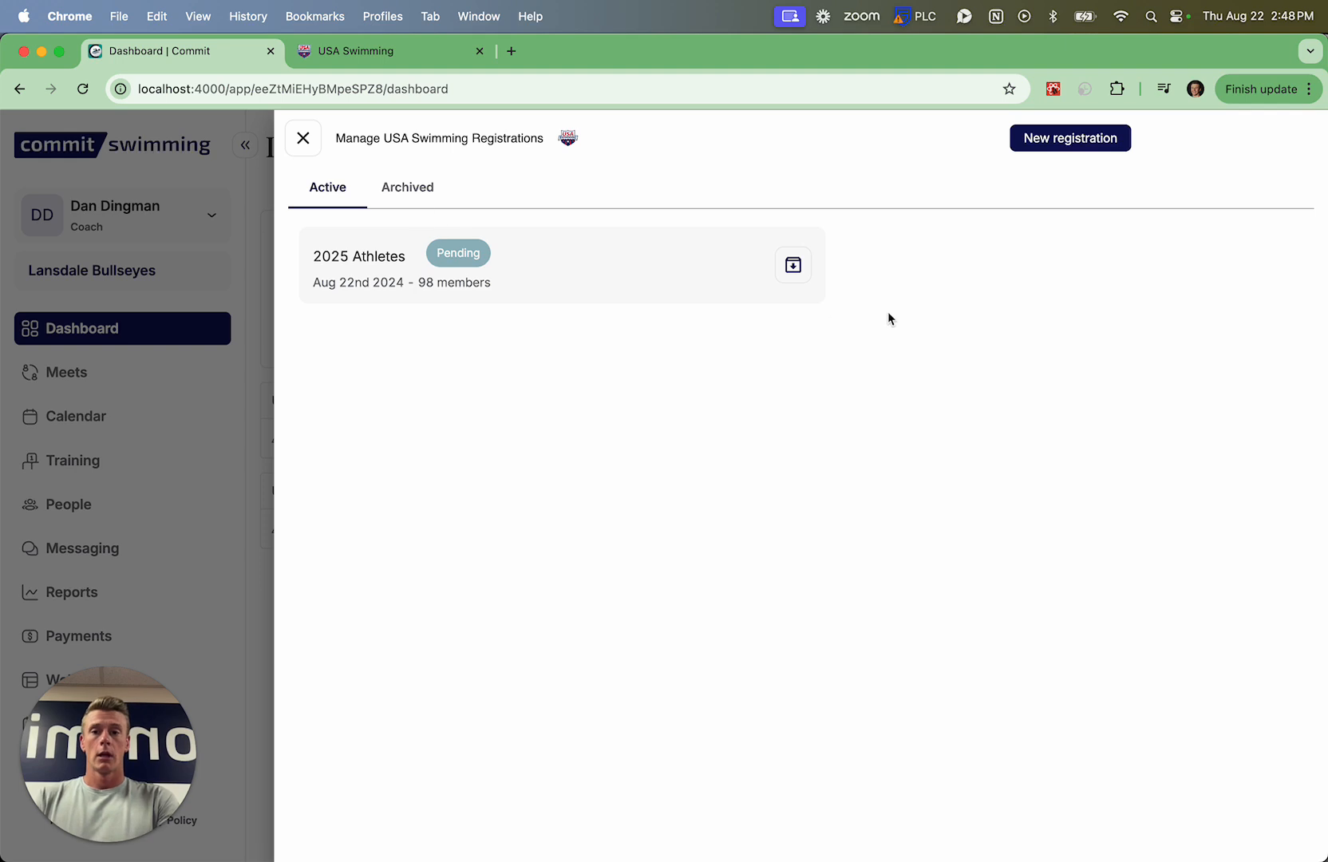
Archive the 2025 Athletes registration and restore it to the active registrations
click(792, 268)
click(384, 189)
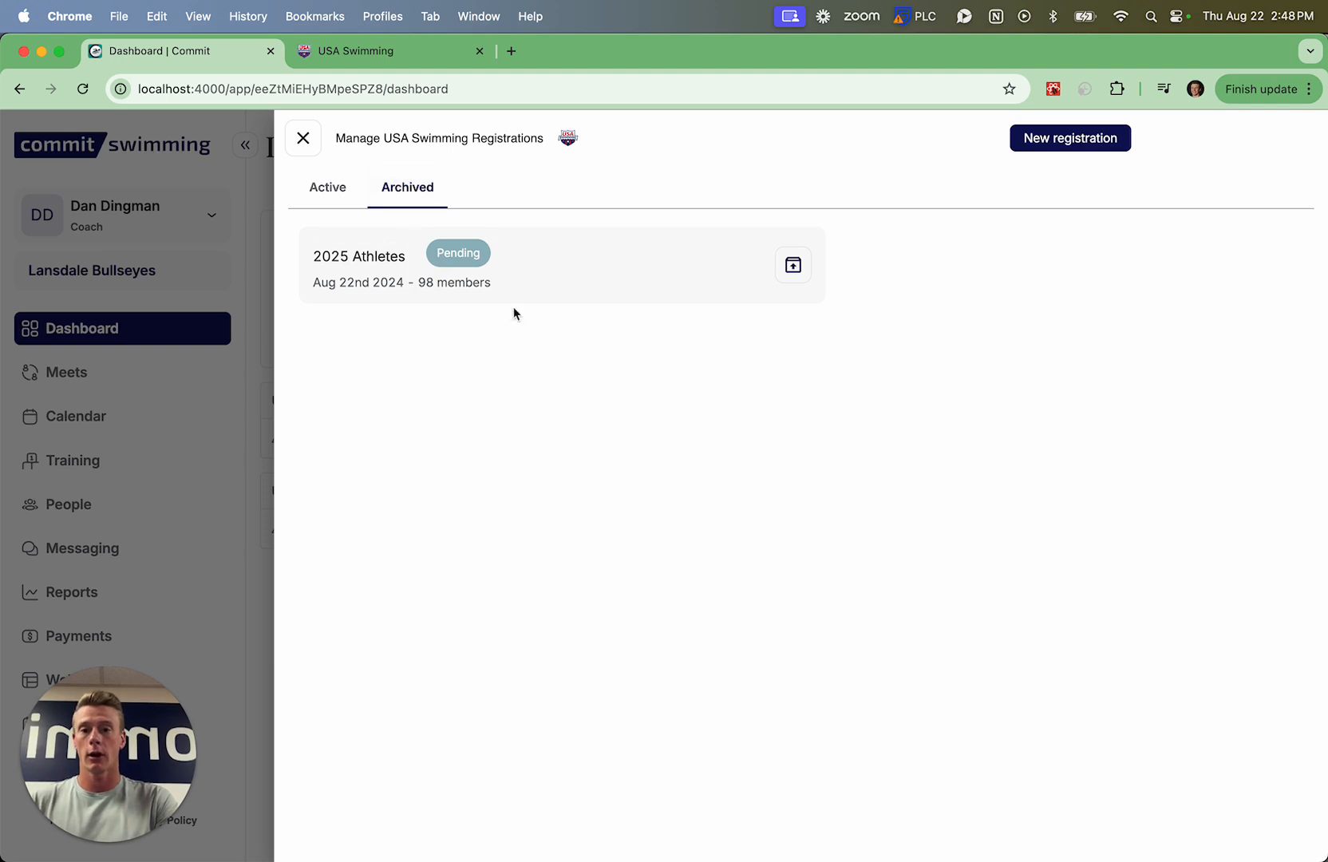
click(793, 272)
click(332, 192)
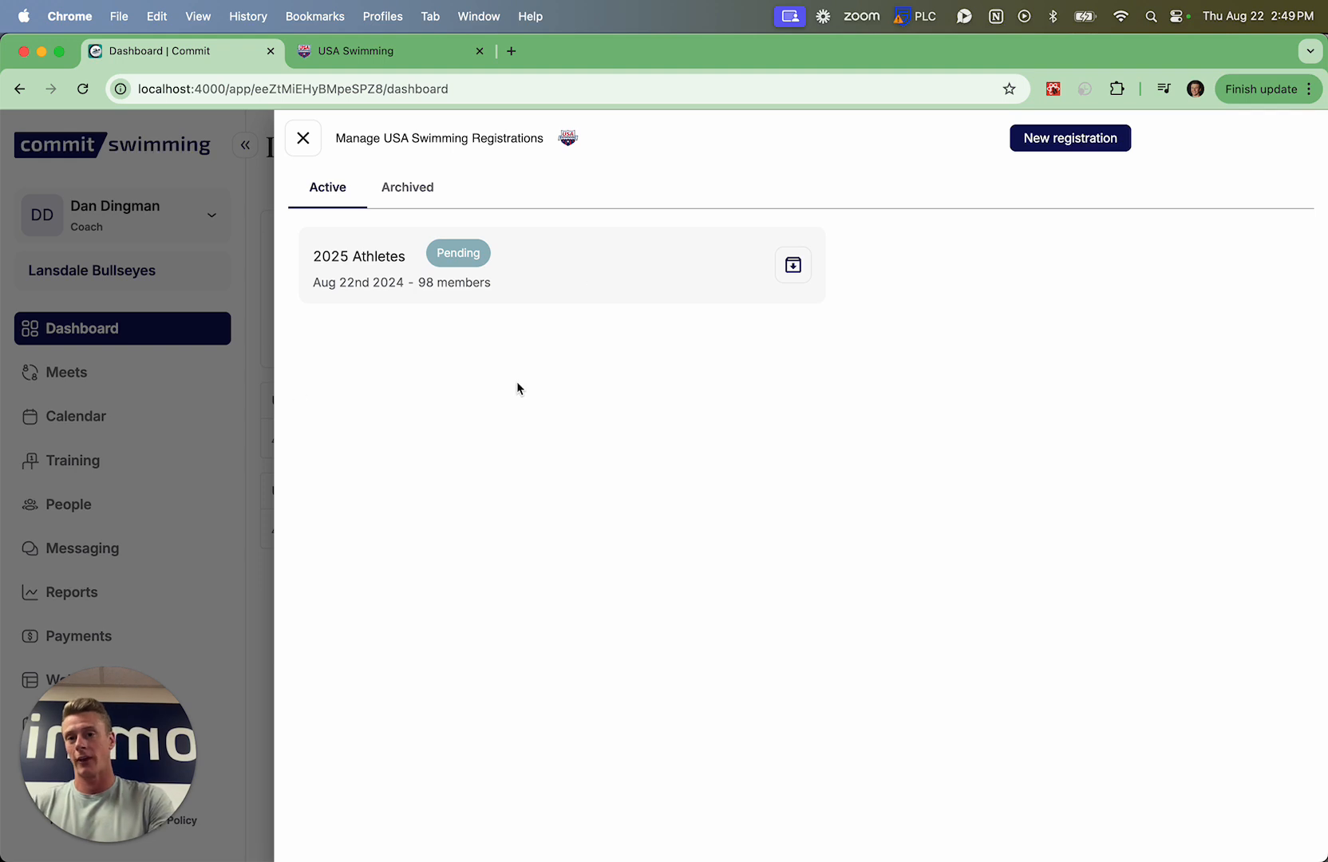